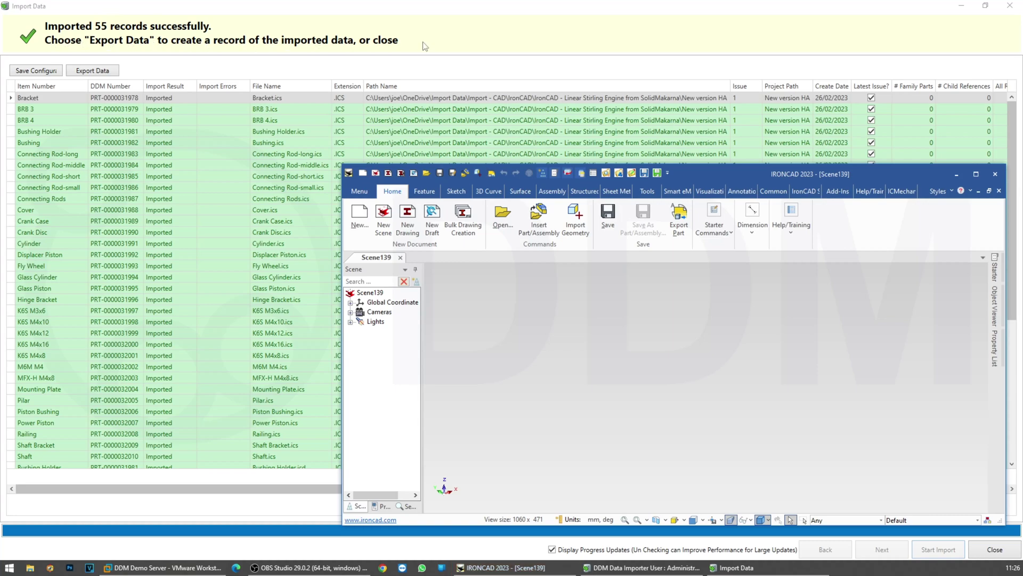
Close the Import Data results for the 55 IronCAD records and exit the DDM Data Importer
left_click(957, 176)
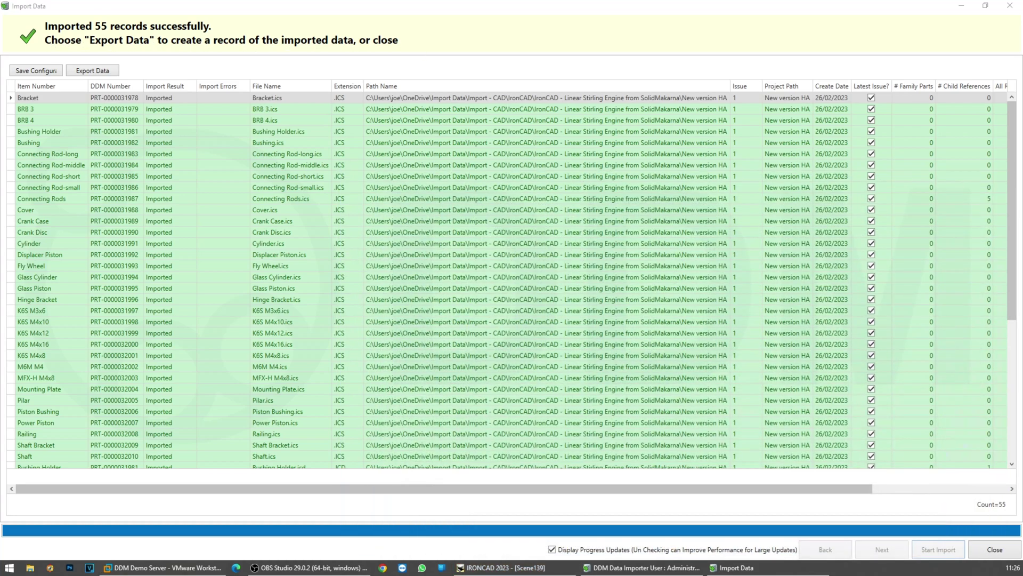
left_click(974, 547)
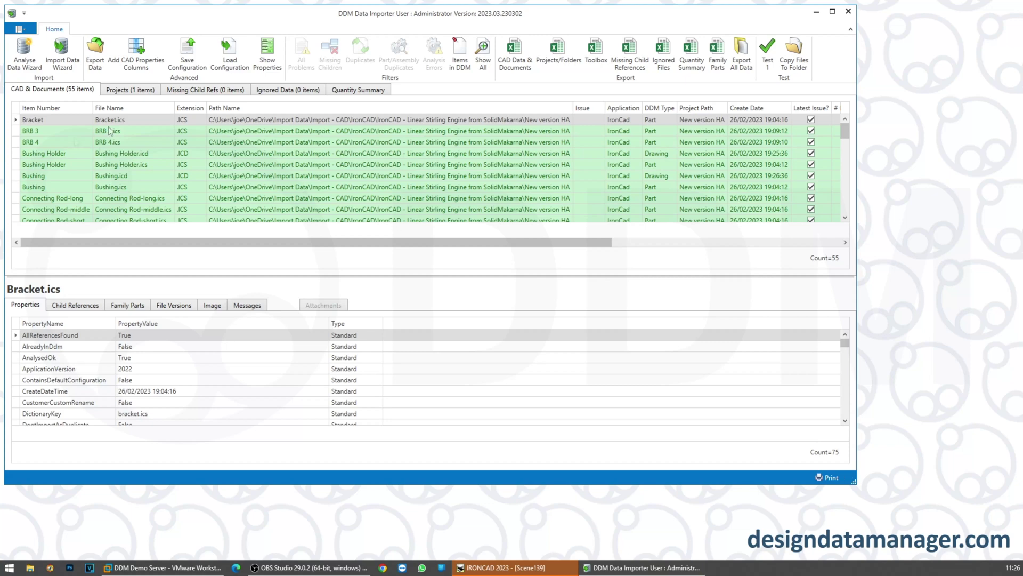
left_click(849, 11)
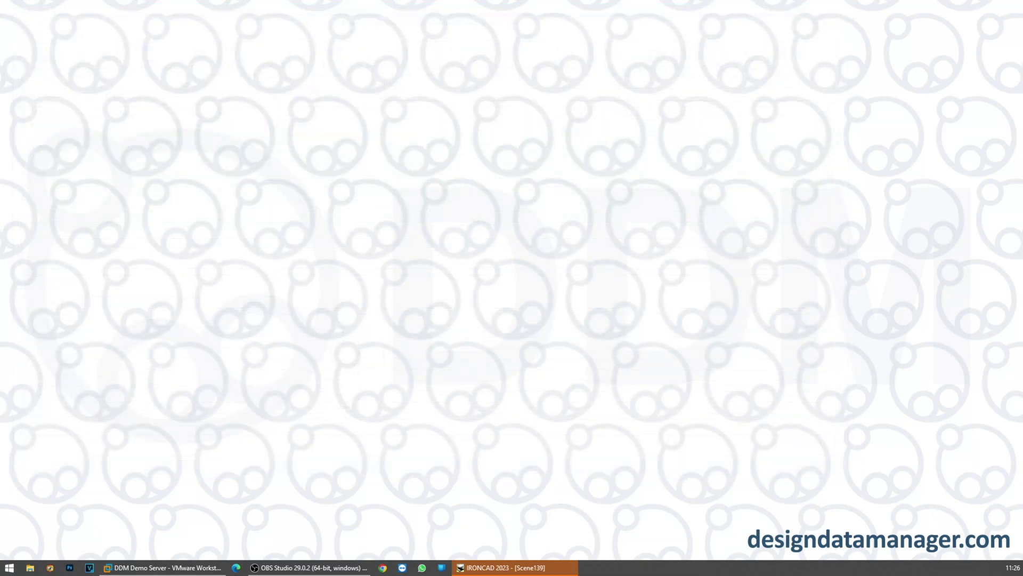
key("alt+Tab")
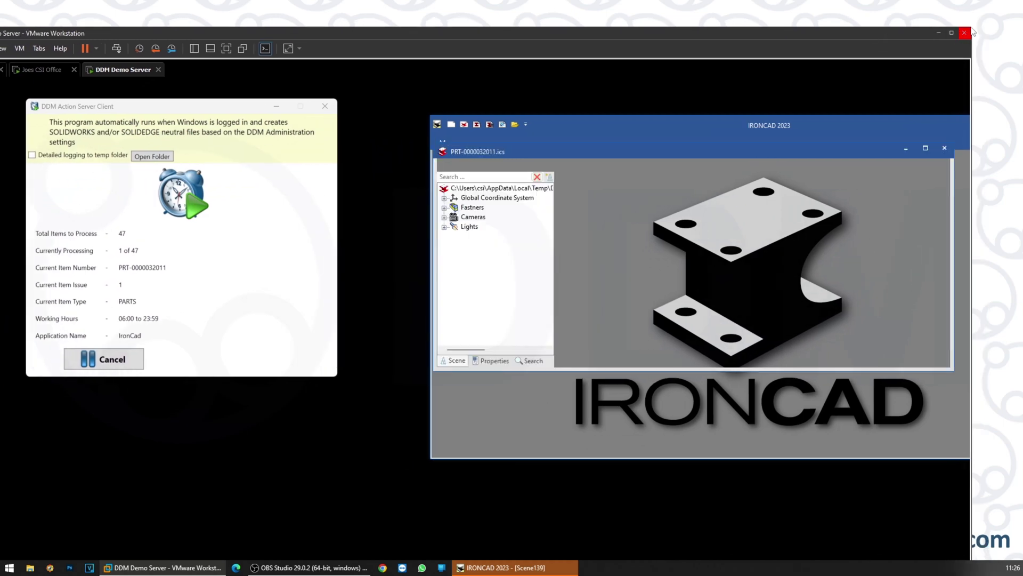
Reposition the VMware window, watch the Action Server process the 47 IronCAD items, then minimise it
left_click_drag(894, 33, 942, 3)
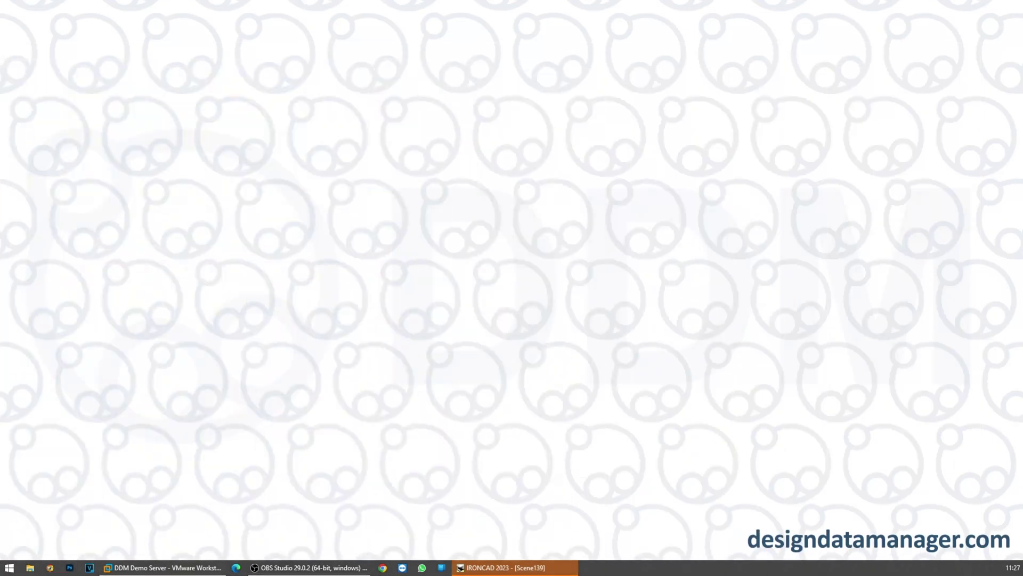
left_click(533, 568)
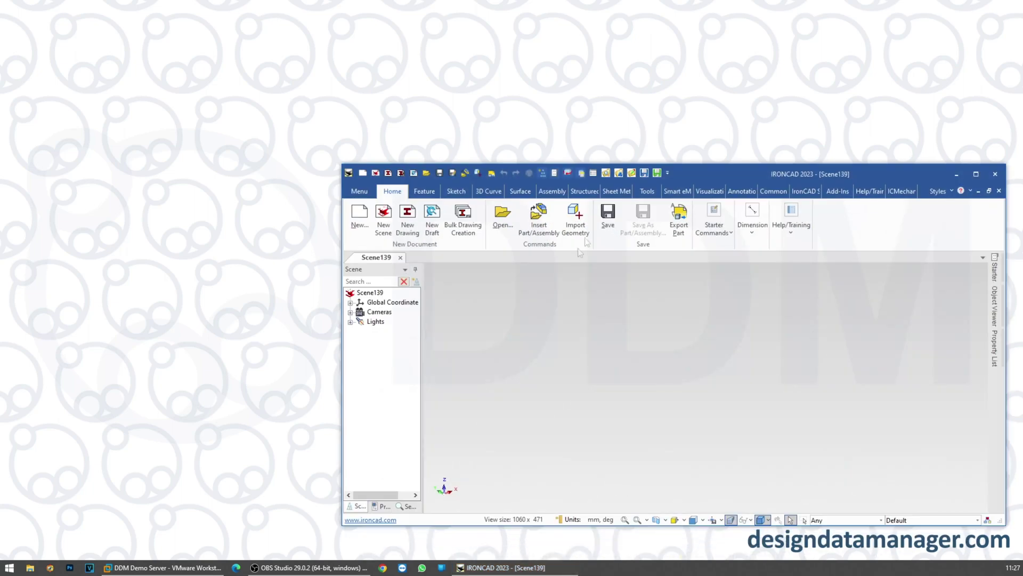
Refresh DDM to list the 55 Test - Importing items and select the Stirlingmotor record
left_click(975, 174)
left_click(250, 7)
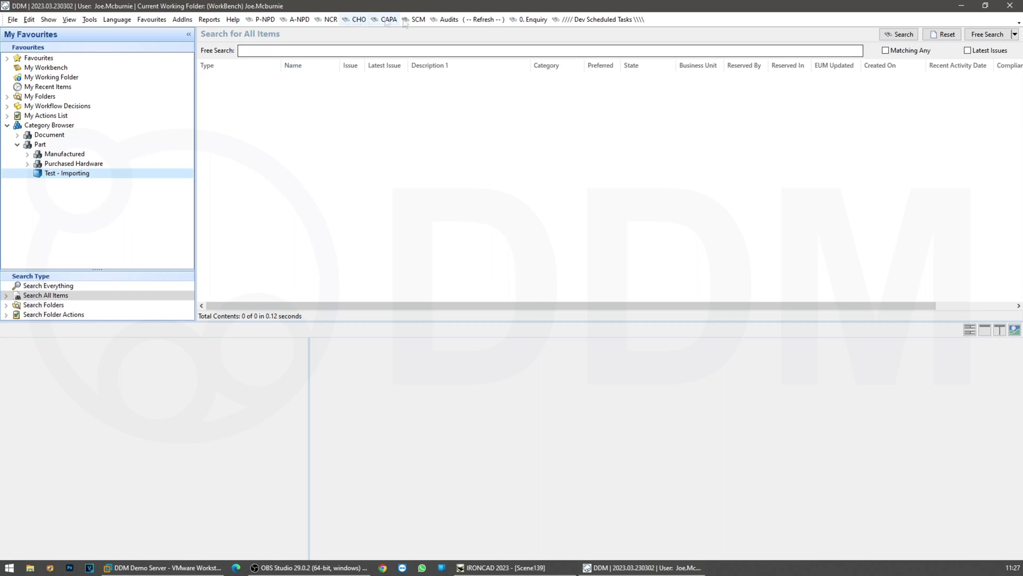
left_click(491, 19)
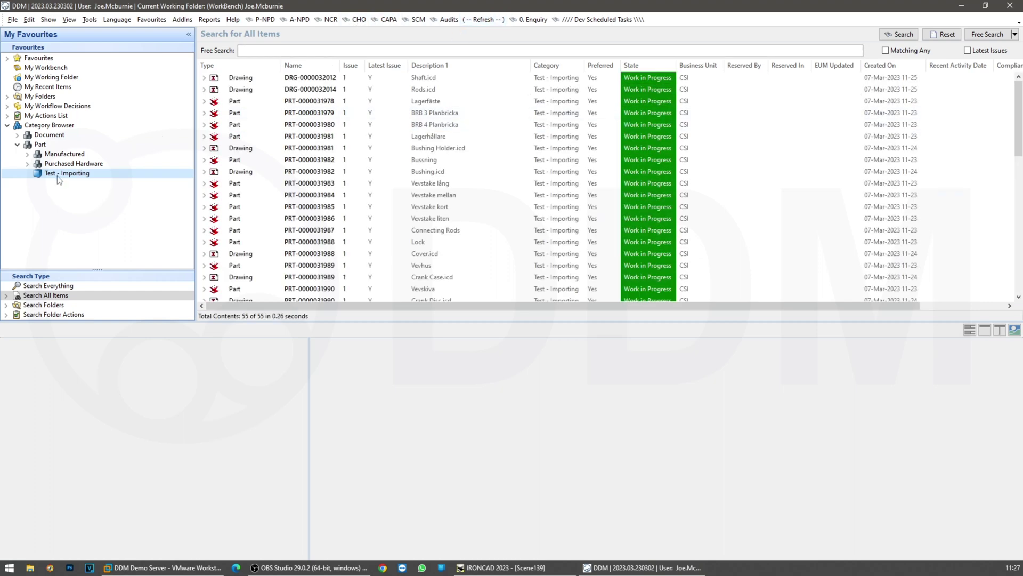
scroll(336, 143, "down", 10)
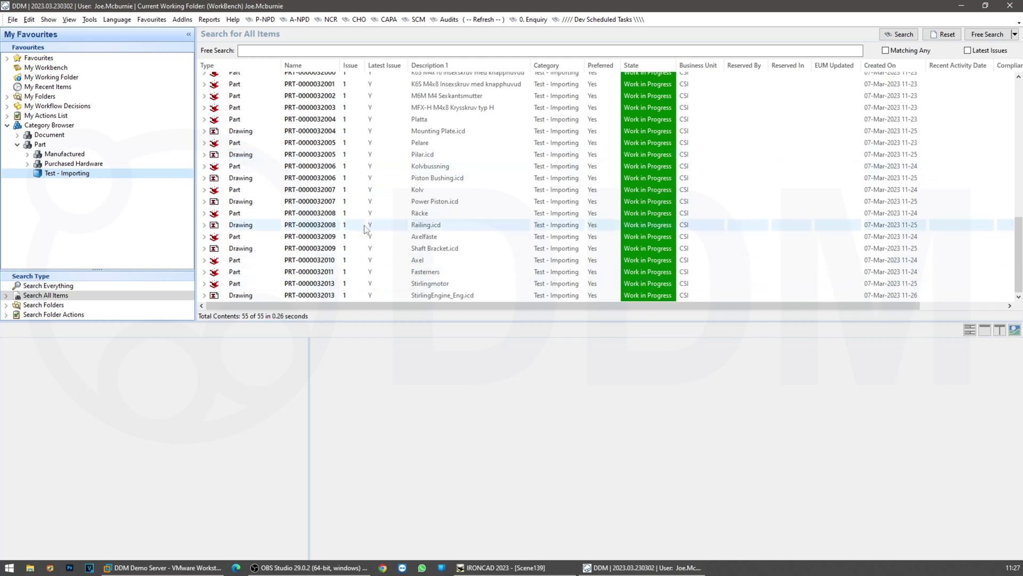
scroll(366, 230, "up", 9)
scroll(365, 230, "up", 5)
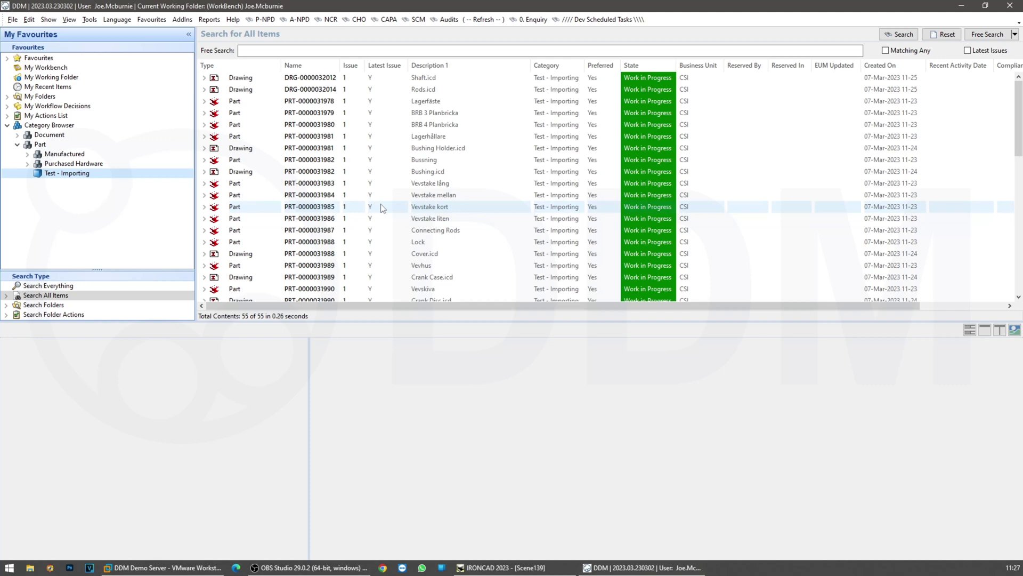
scroll(381, 203, "down", 10)
left_click(440, 285)
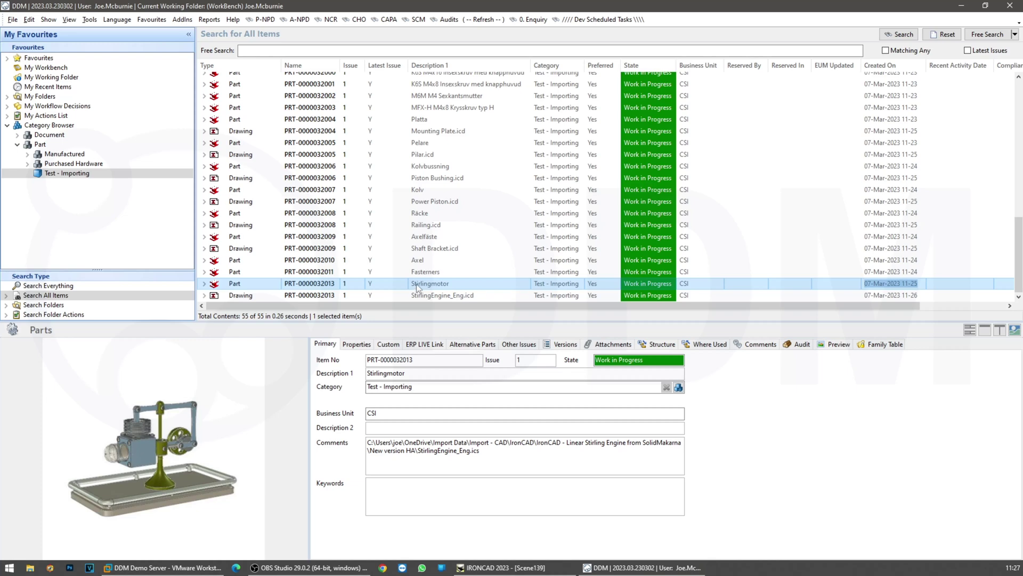
double_click(461, 284)
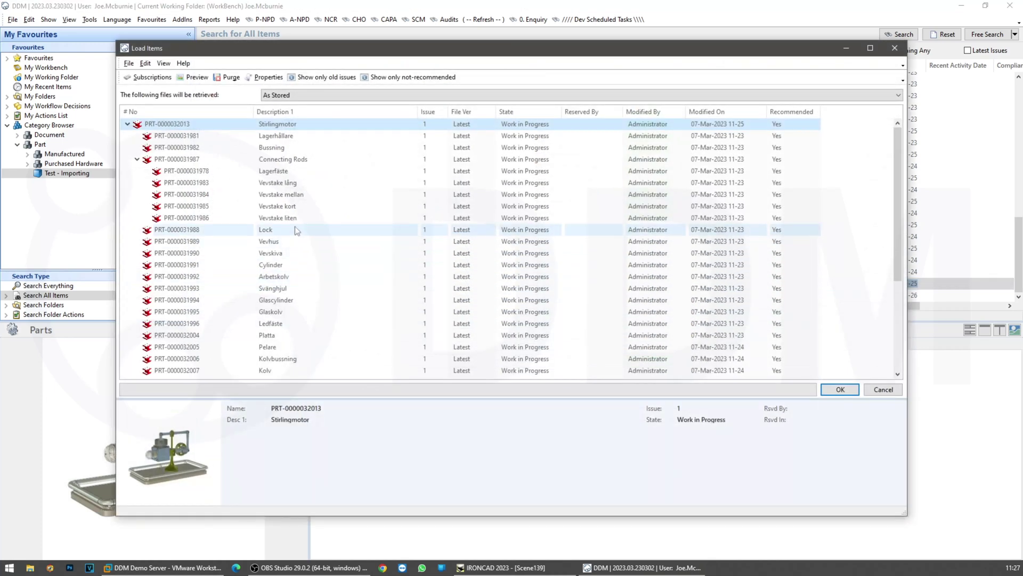
scroll(295, 227, "down", 5)
scroll(296, 228, "up", 5)
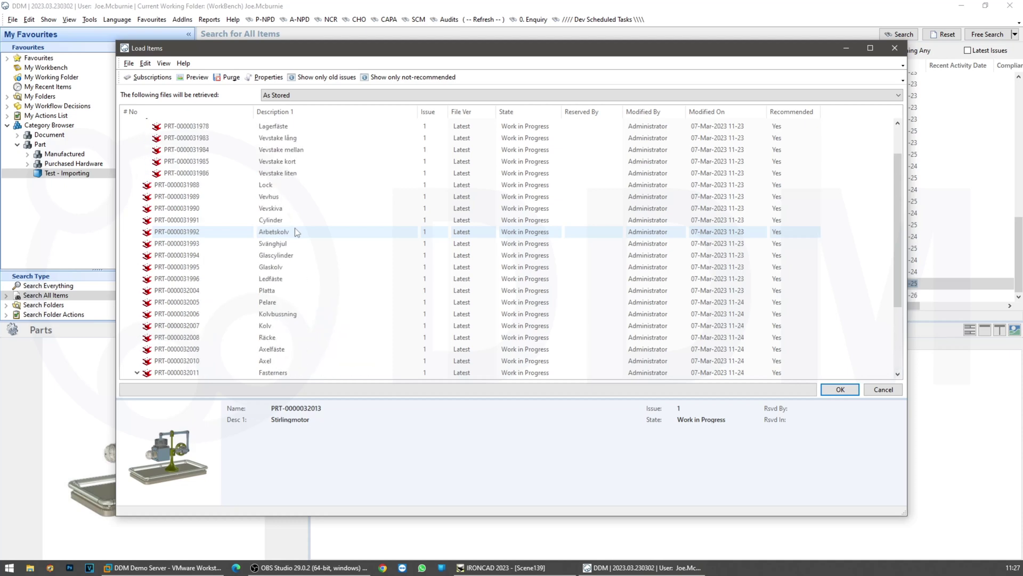
left_click(835, 391)
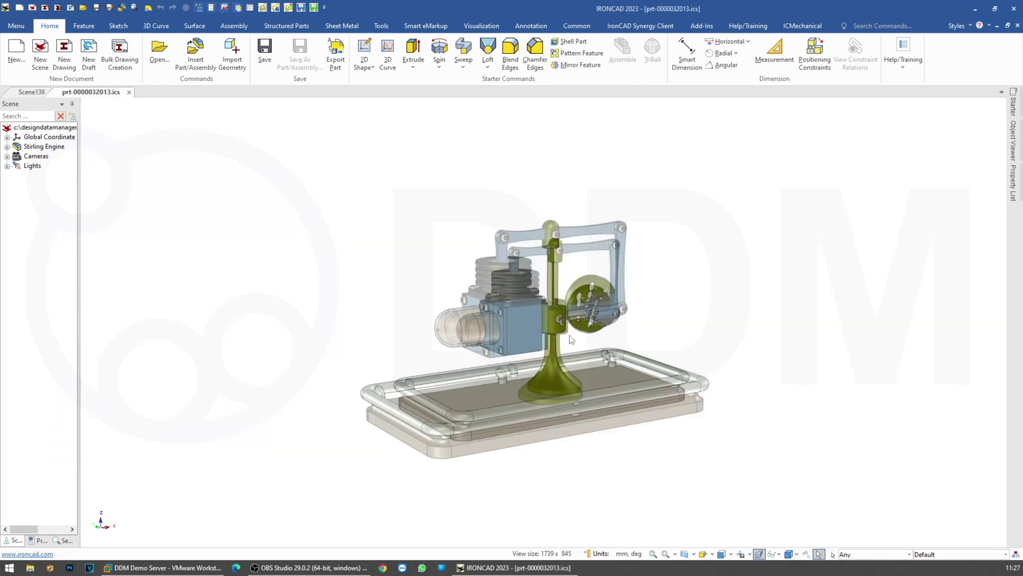
scroll(570, 340, "up", 3)
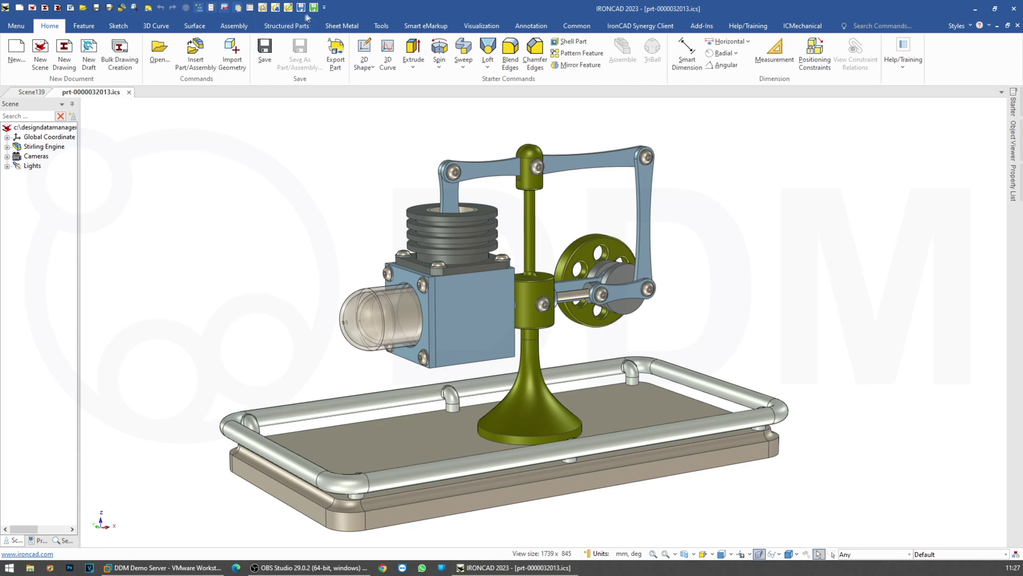
Load only the Rods related drawing, excluding StirlingEngine_Eng, then close it without saving
left_click(701, 25)
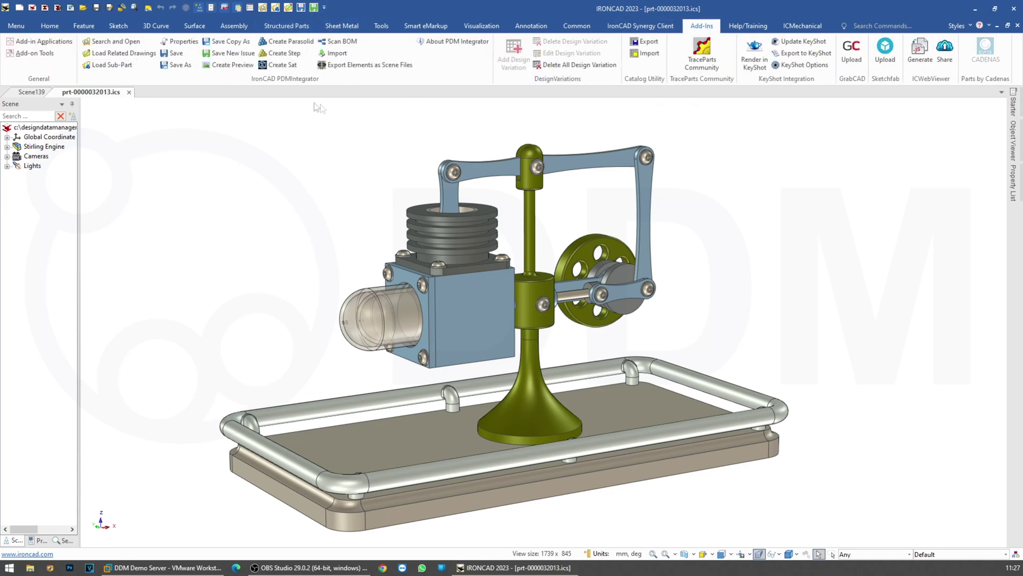
left_click(124, 54)
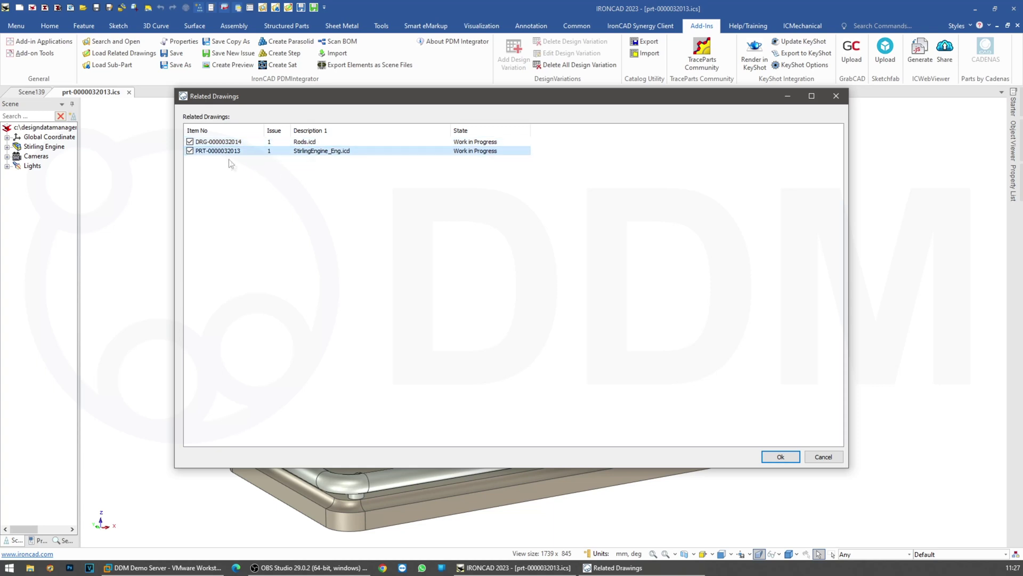
left_click(190, 151)
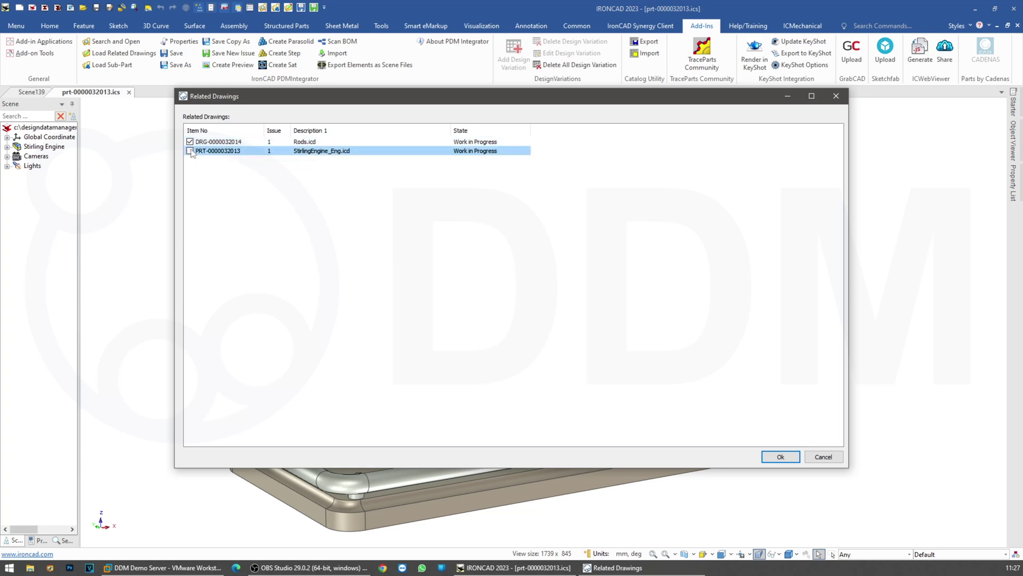
left_click(779, 456)
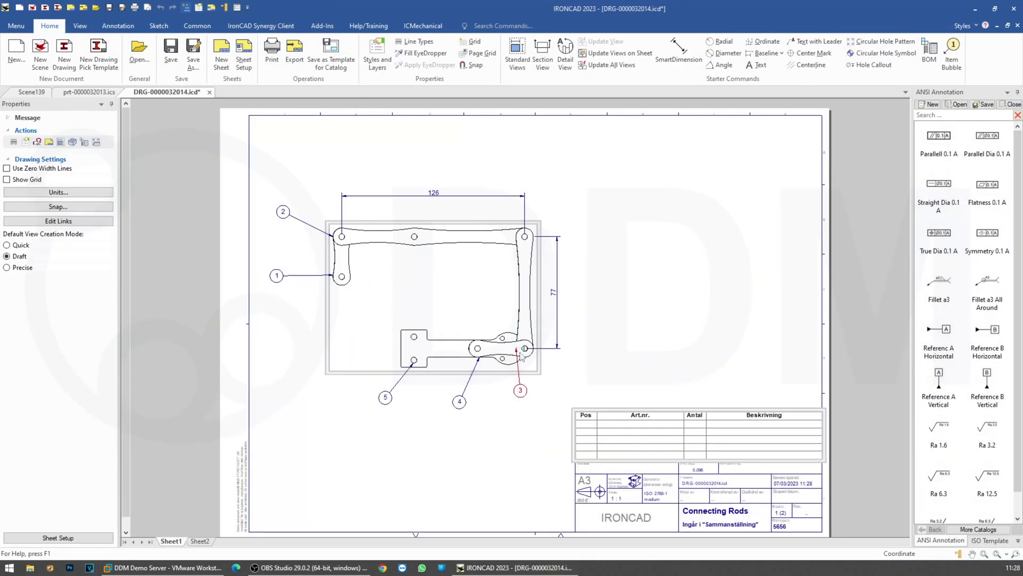
left_click(209, 92)
left_click(528, 309)
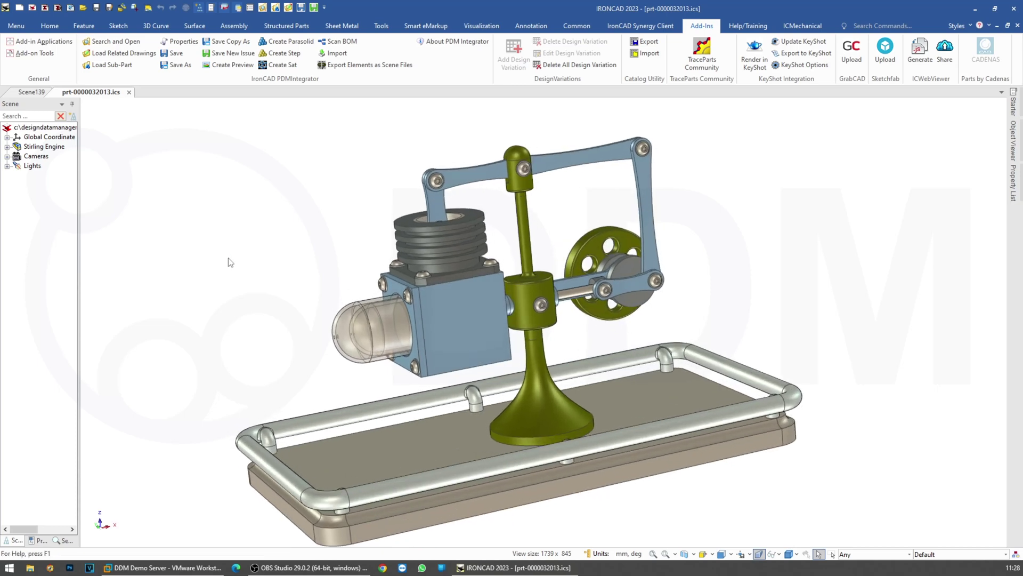
Orbit the Stirling engine to inspect it, then close the part without saving
key("F3")
left_click_drag(572, 400, 811, 352)
key("Escape")
key("F3")
left_click_drag(529, 374, 543, 437)
key("Escape")
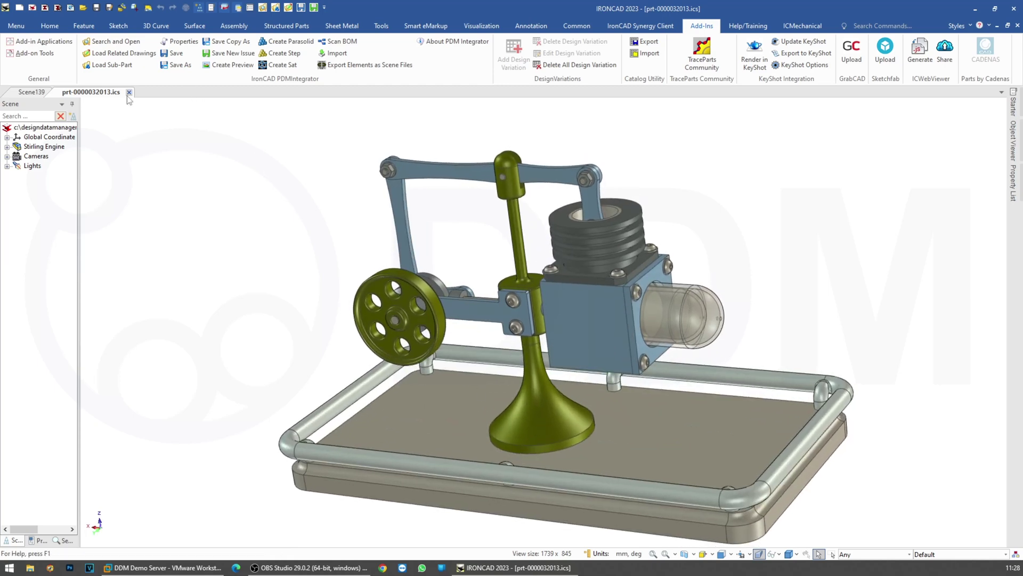
left_click(129, 93)
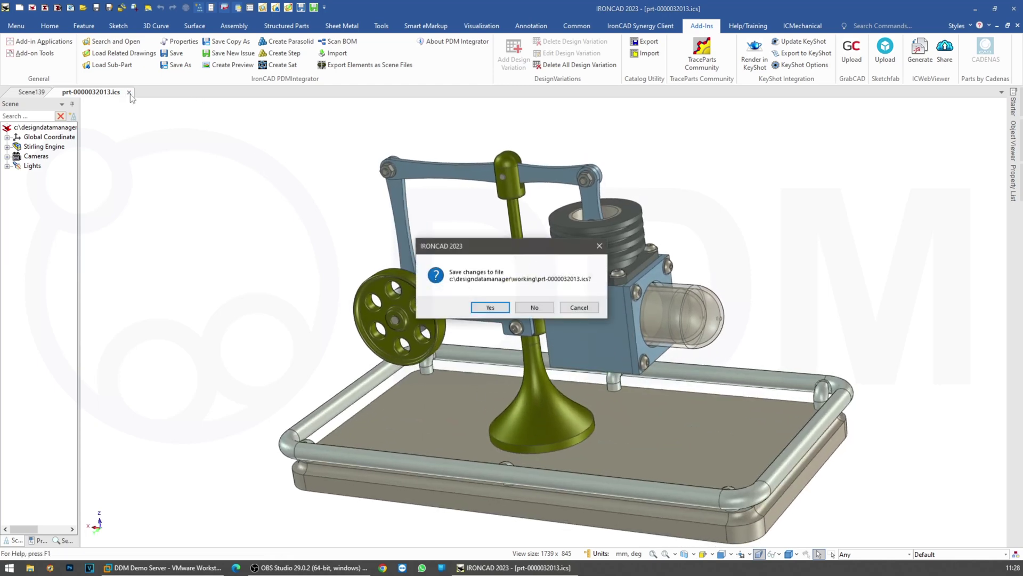
left_click(534, 308)
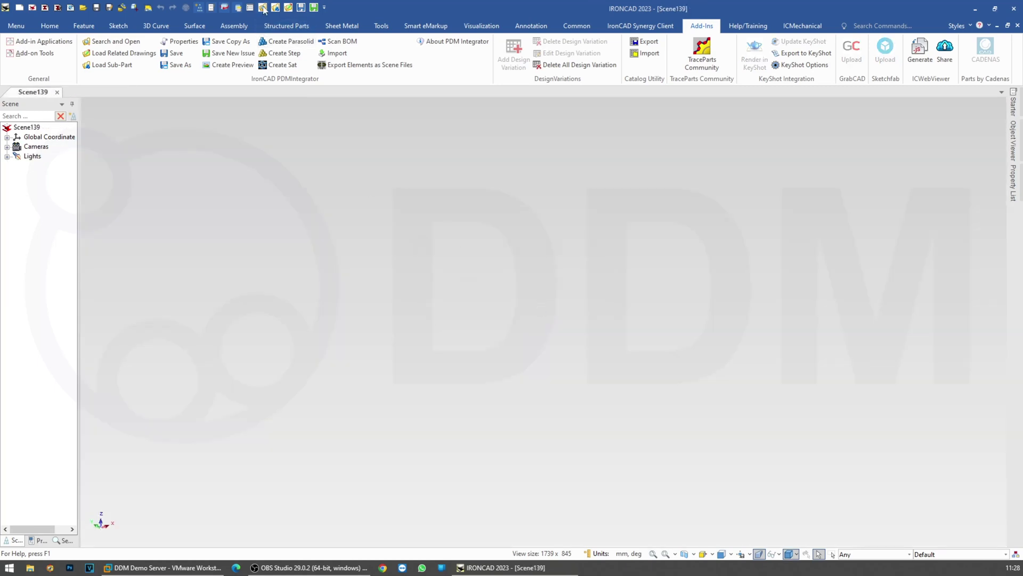
left_click(263, 8)
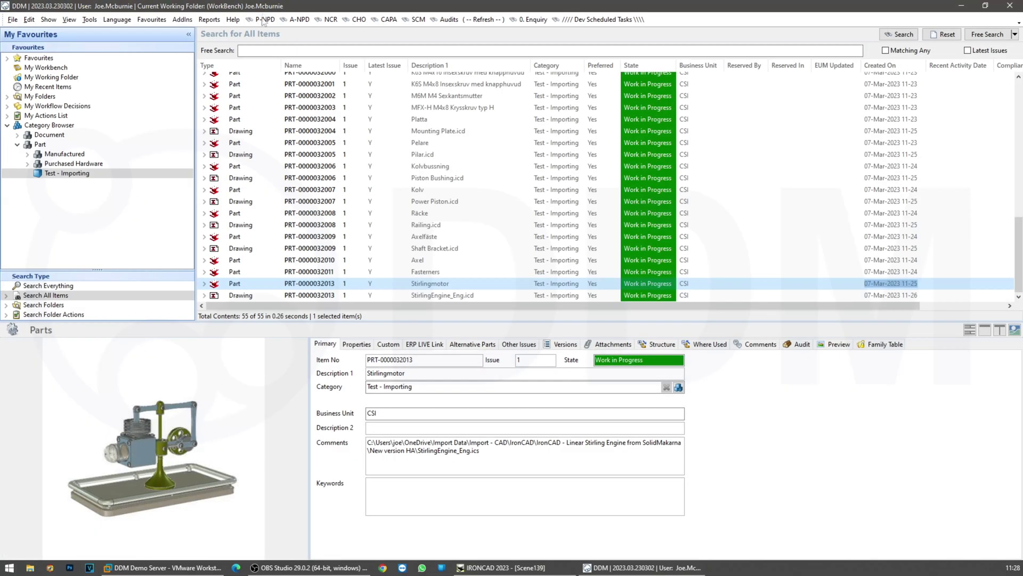
Preview the Mounting Plate.icd, Pilar.icd and StirlingEngine_Eng.icd drawing records
left_click(249, 133)
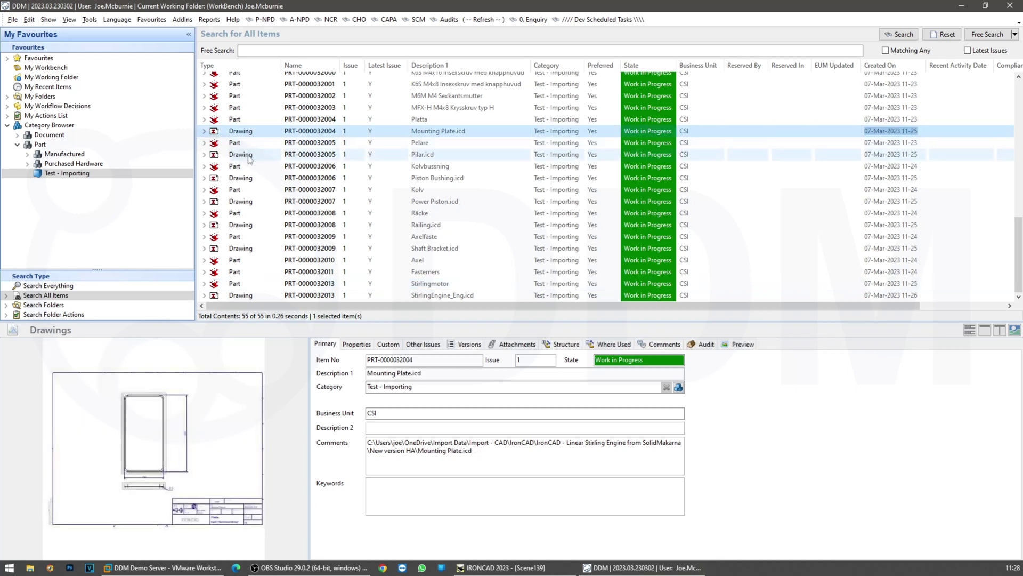
left_click(248, 156)
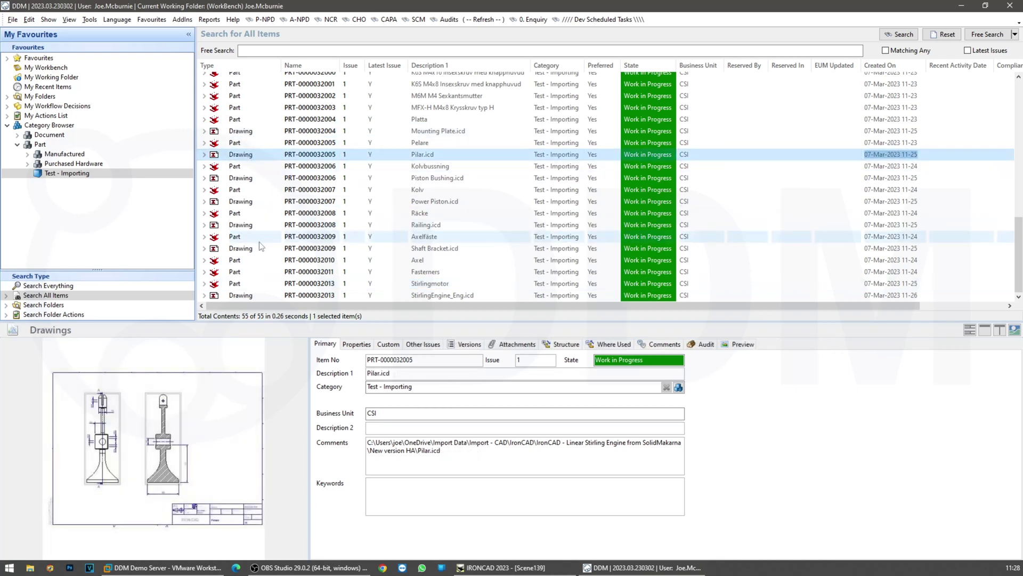
left_click(249, 298)
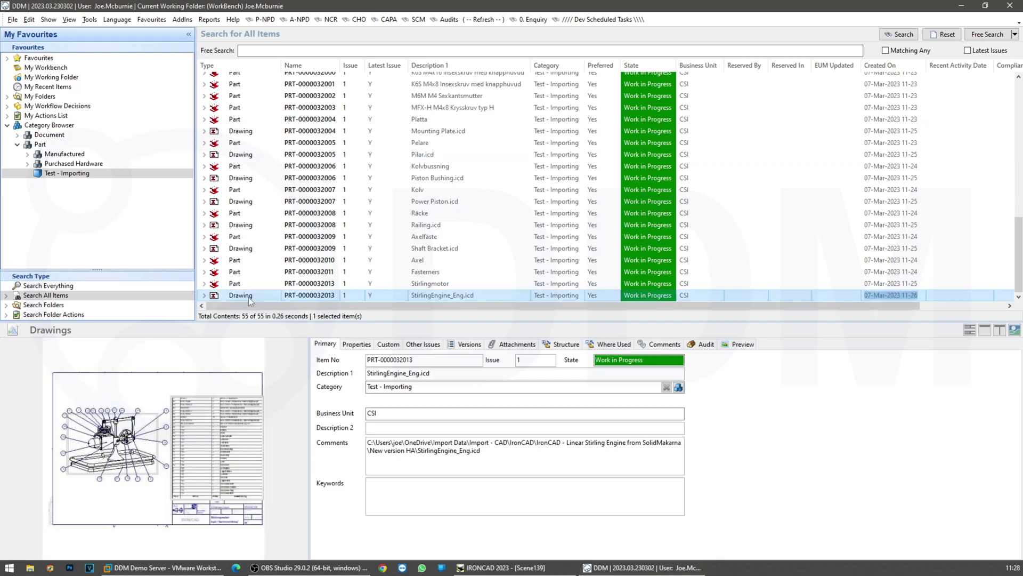
Expand the Axel part's Attachments and select its SFR File attachment
left_click(247, 260)
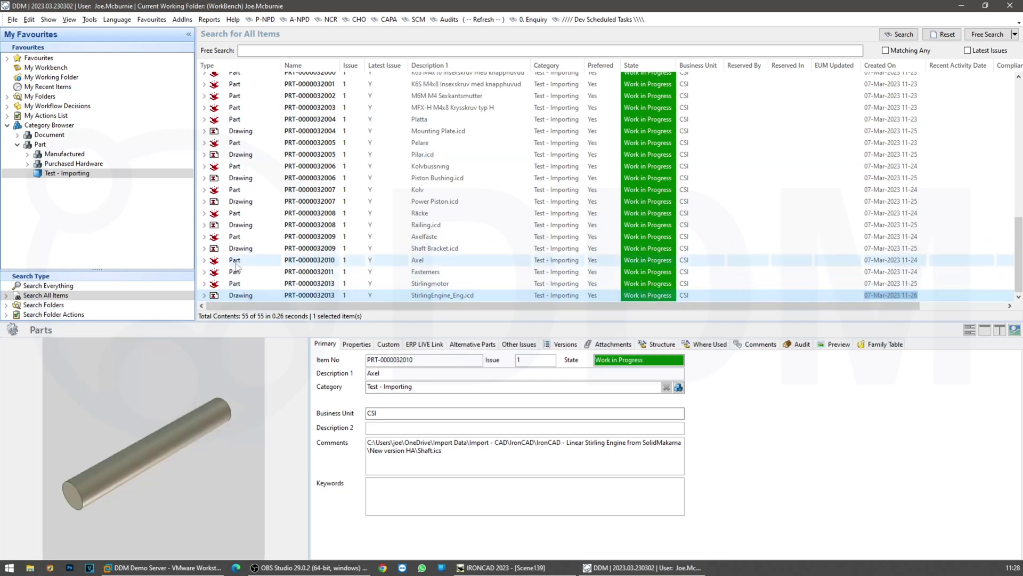
left_click(203, 260)
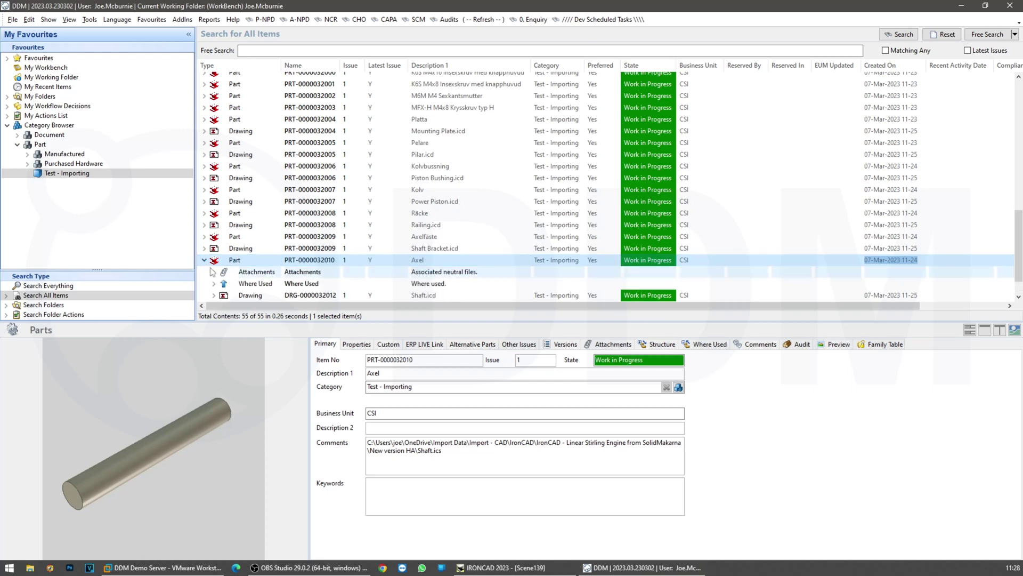
left_click(215, 272)
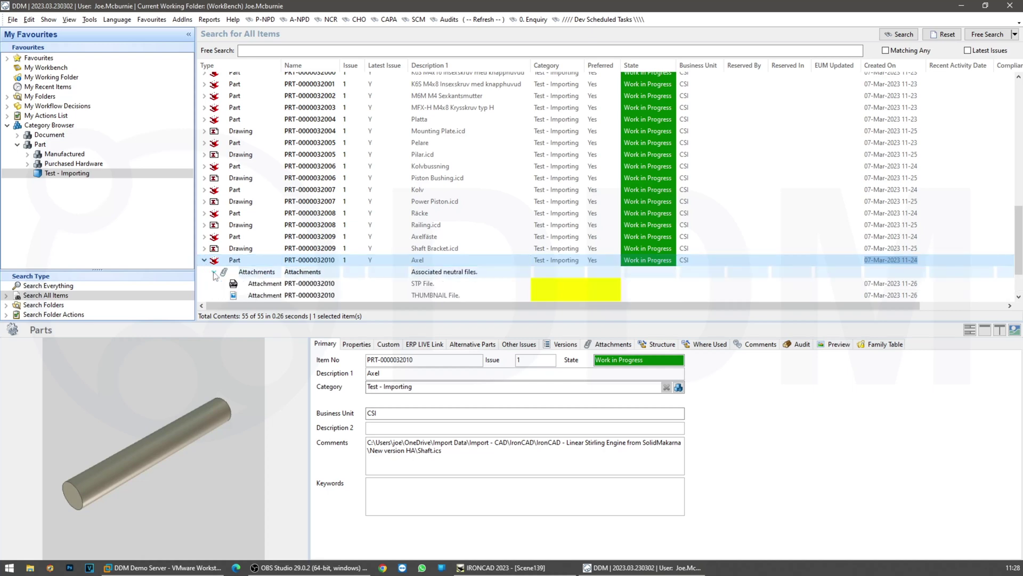
left_click(418, 284)
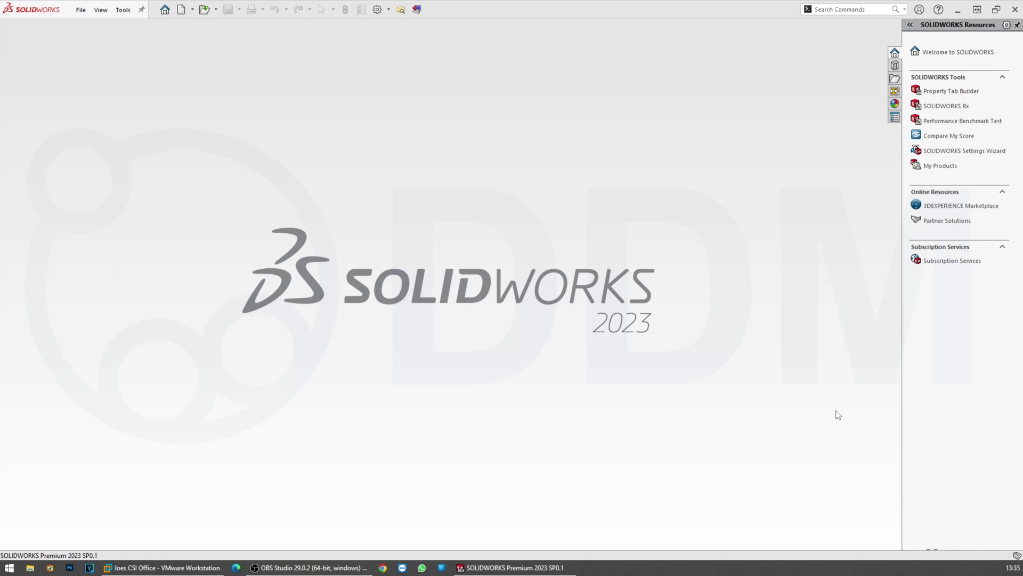
Browse Category Browser > Part > Purchased Hardware > Fixings and select the empty Woodruff Keys category
left_click(401, 10)
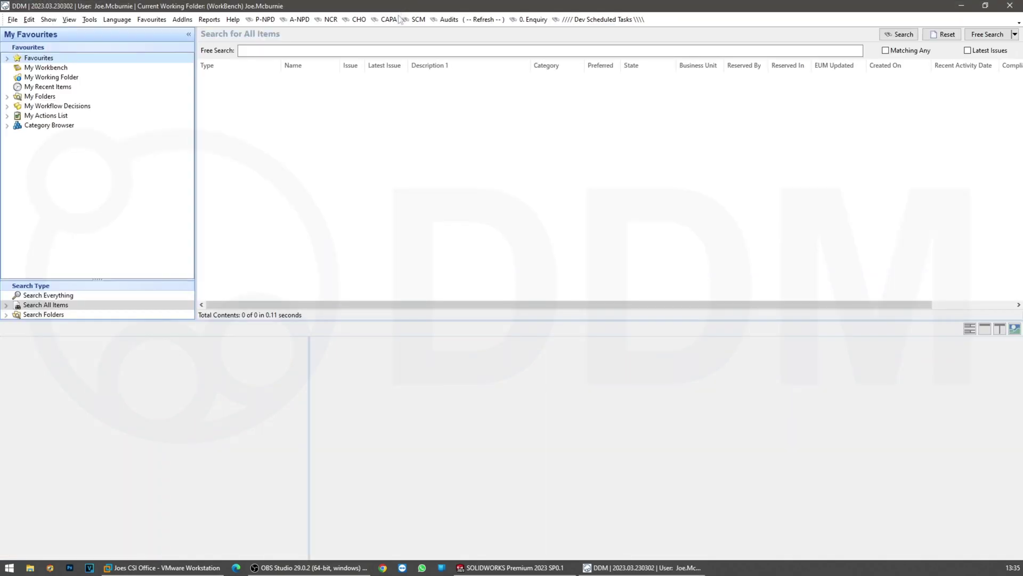
left_click(41, 127)
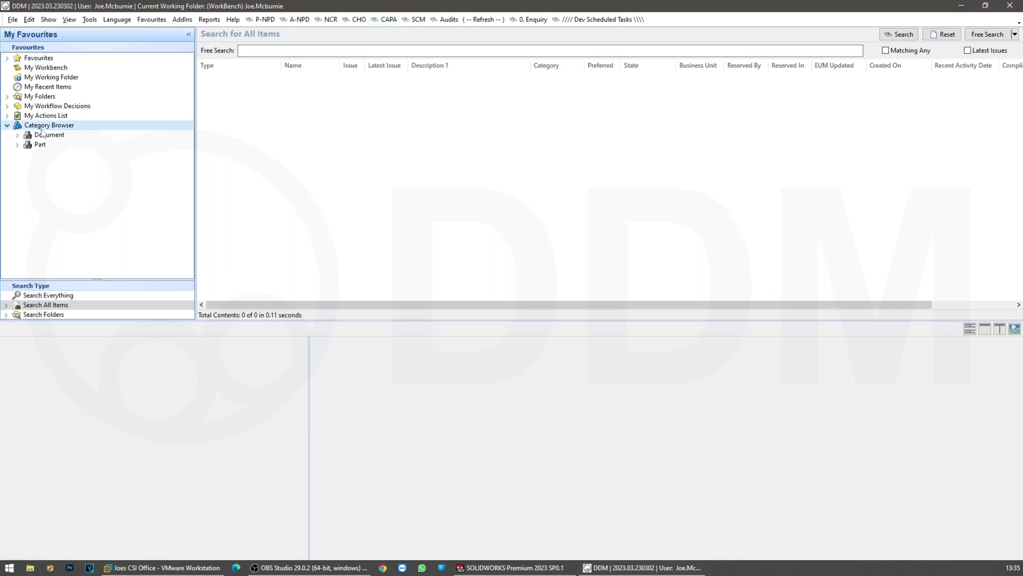
double_click(40, 145)
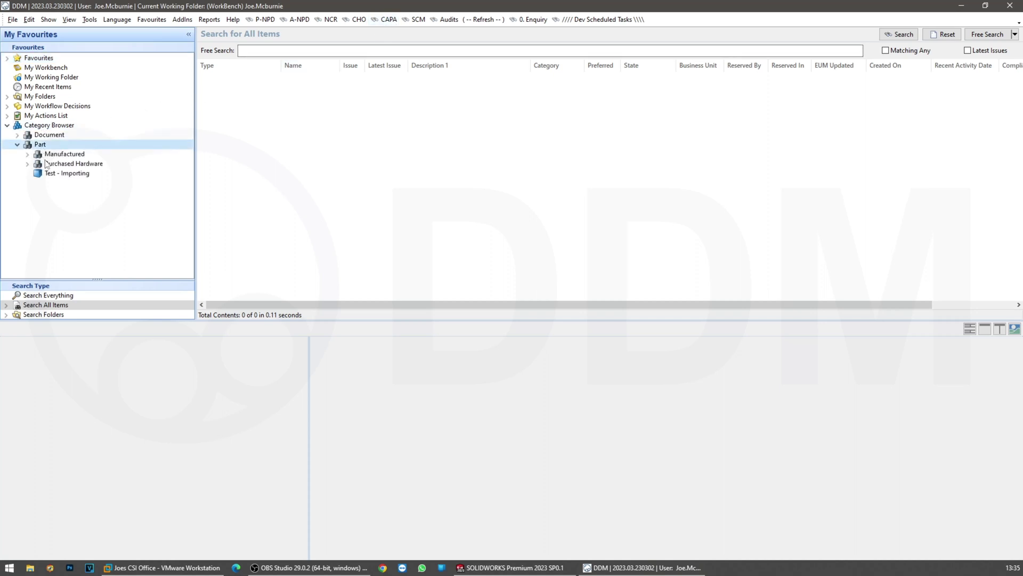
double_click(51, 164)
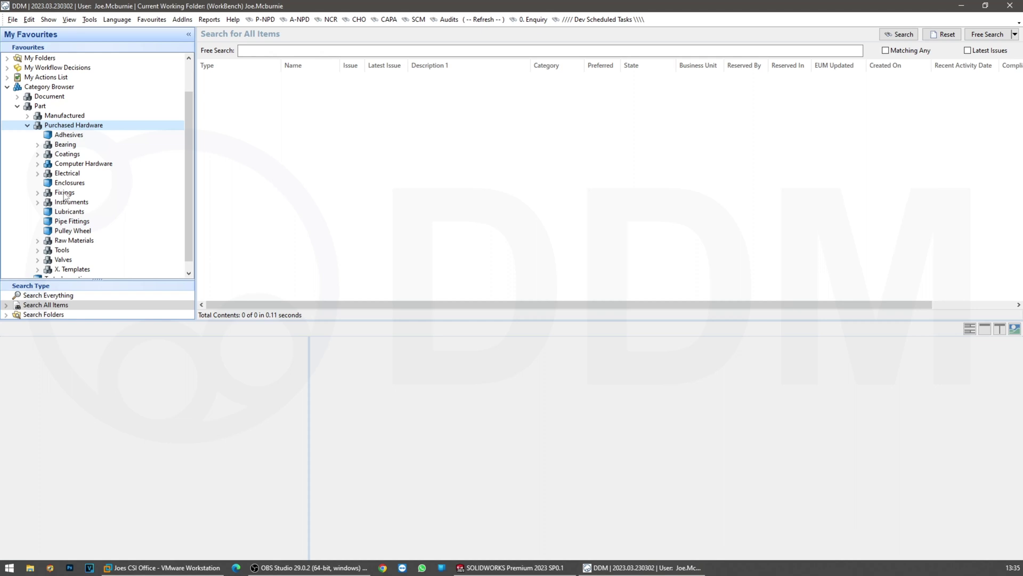
double_click(64, 192)
left_click(73, 175)
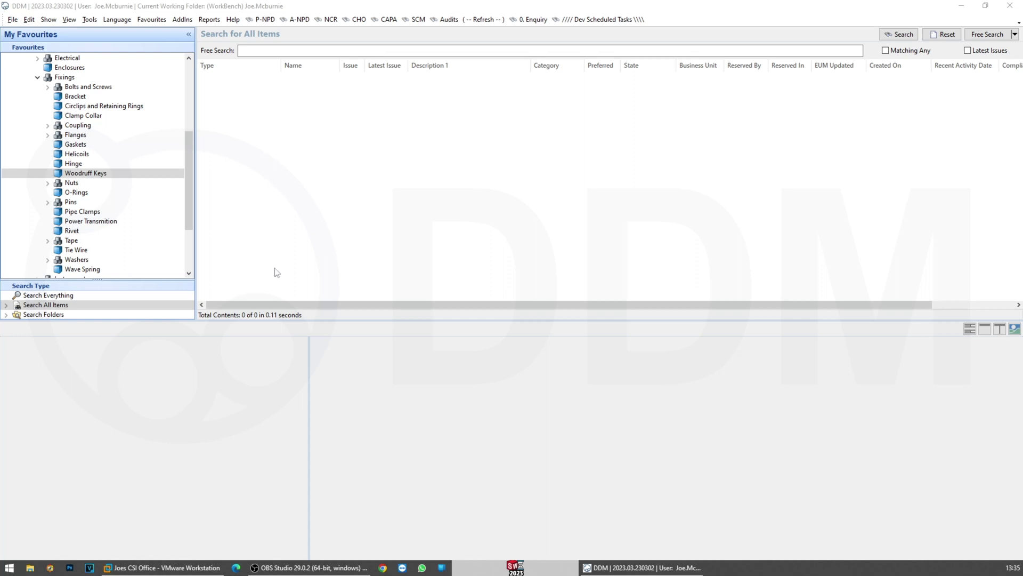
left_click(29, 569)
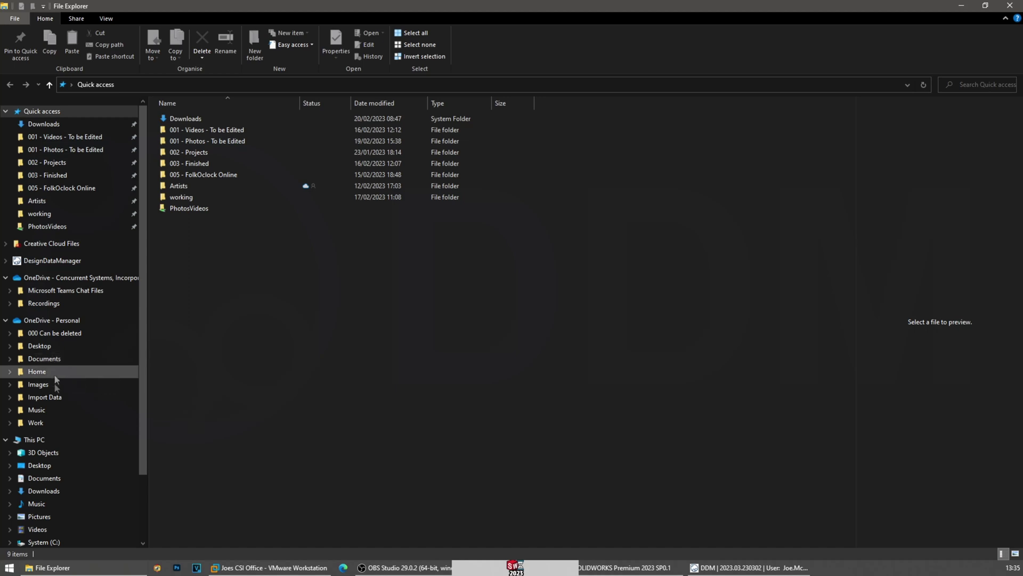
Review the 16 BS 4235-2 files in Import - CAD > Solidworks > Toolbox Parts > Woodruff Keys, then close Explorer
left_click(45, 397)
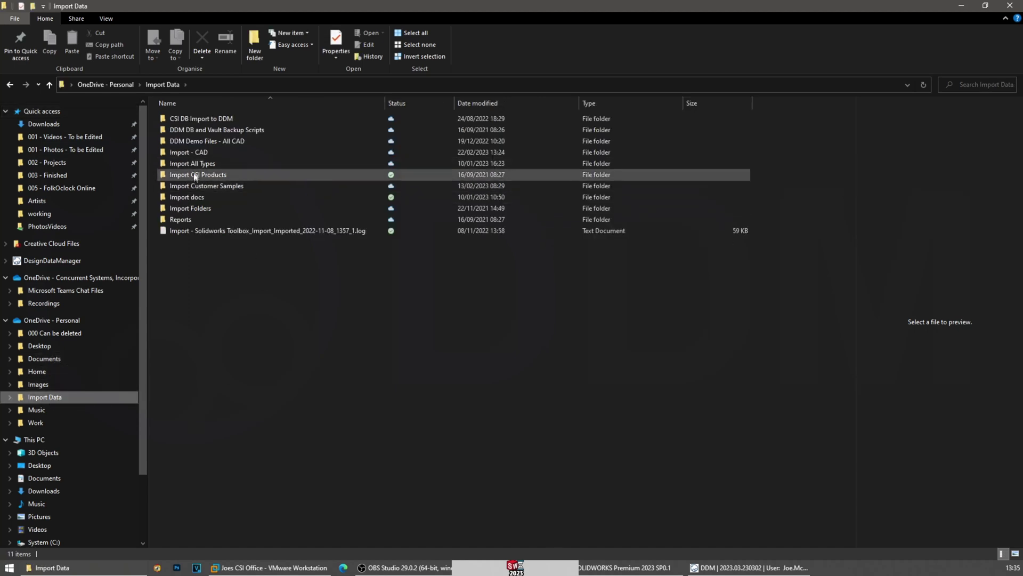
double_click(190, 153)
left_click(186, 164)
double_click(186, 164)
double_click(222, 230)
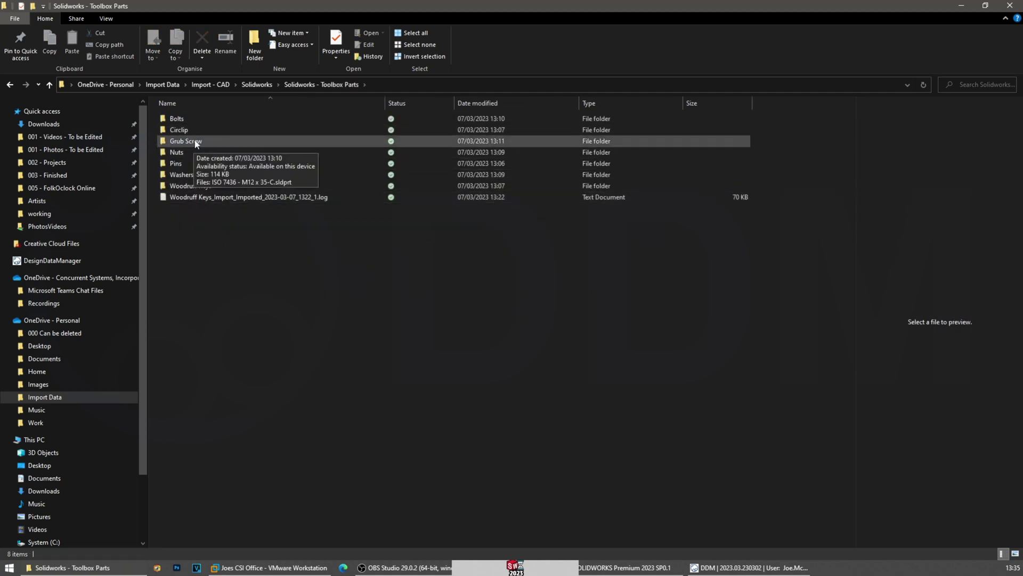
double_click(200, 187)
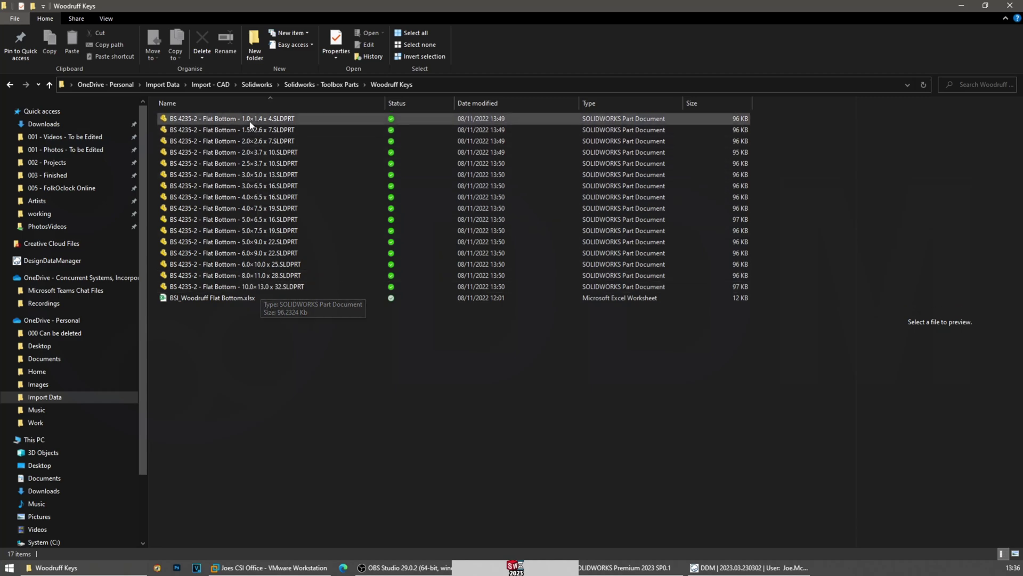
left_click(1010, 5)
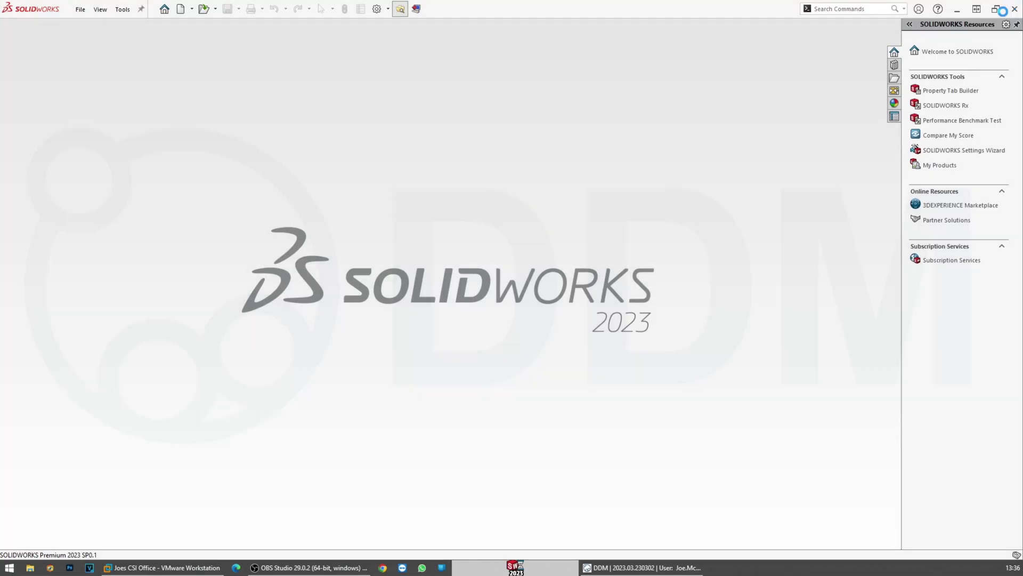
left_click(642, 567)
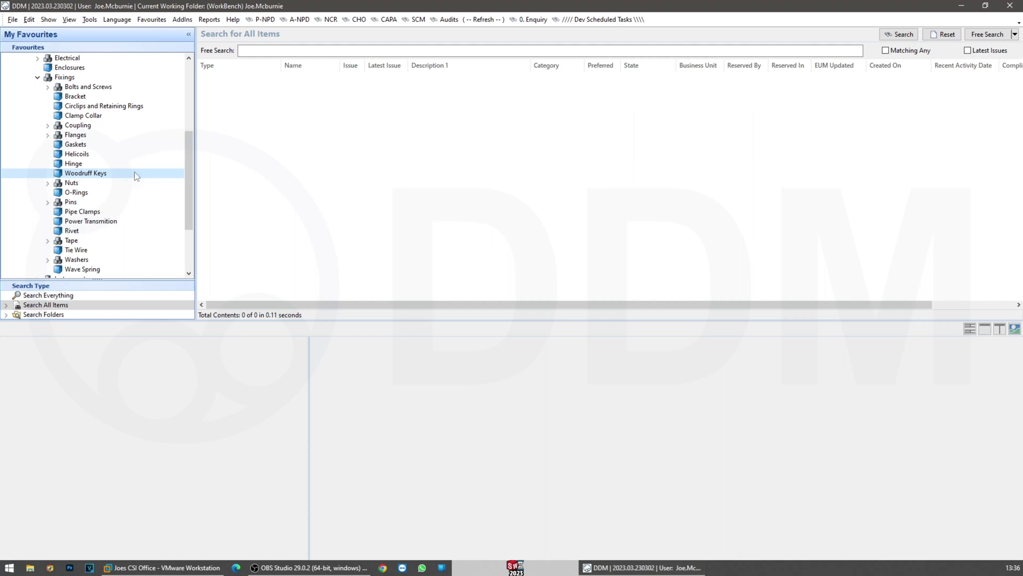
Close DDM, launch DDM Data Import from Start, log in and accept the liability warning
left_click(1011, 6)
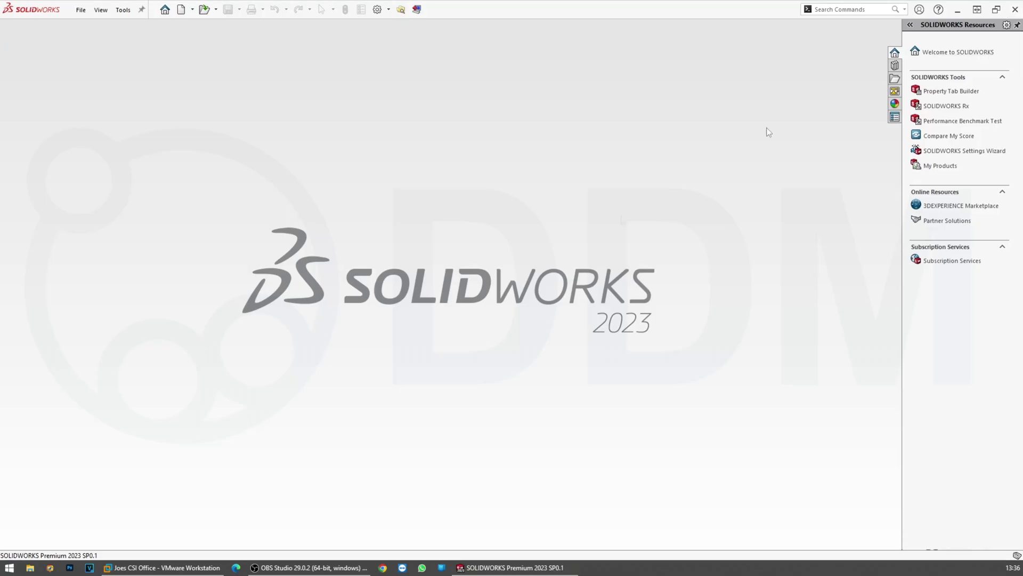
left_click(15, 568)
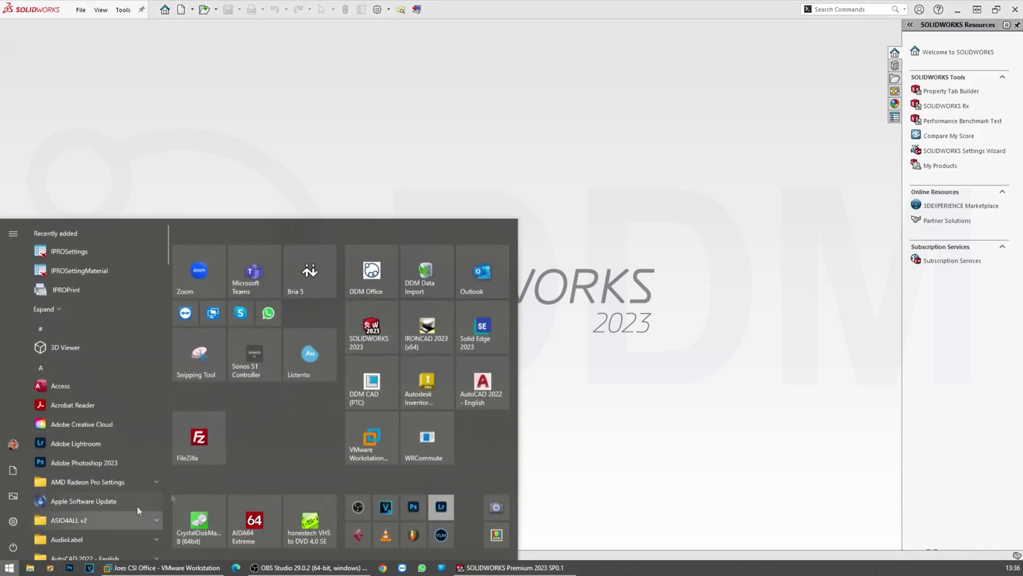
left_click(417, 293)
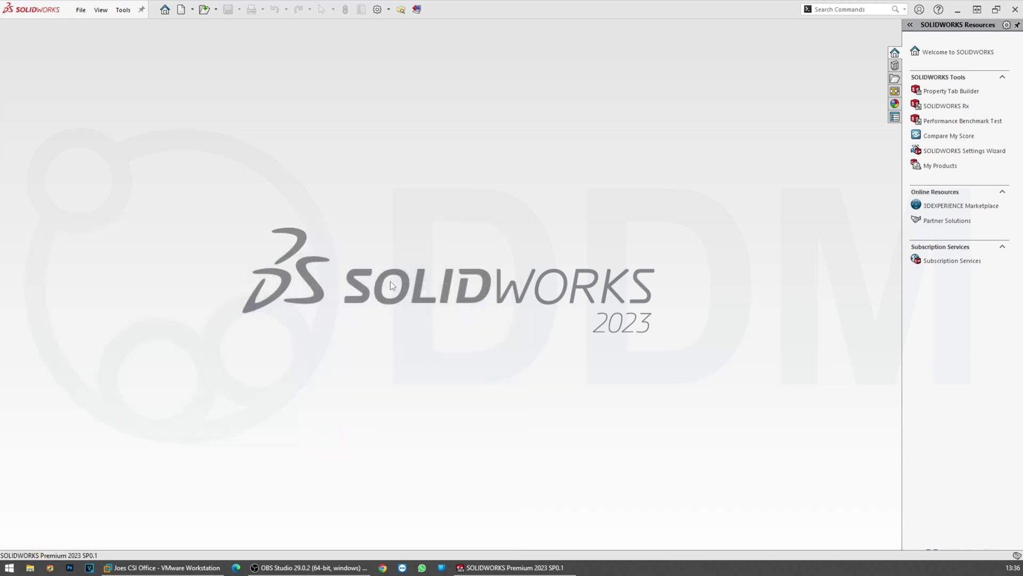
left_click(563, 320)
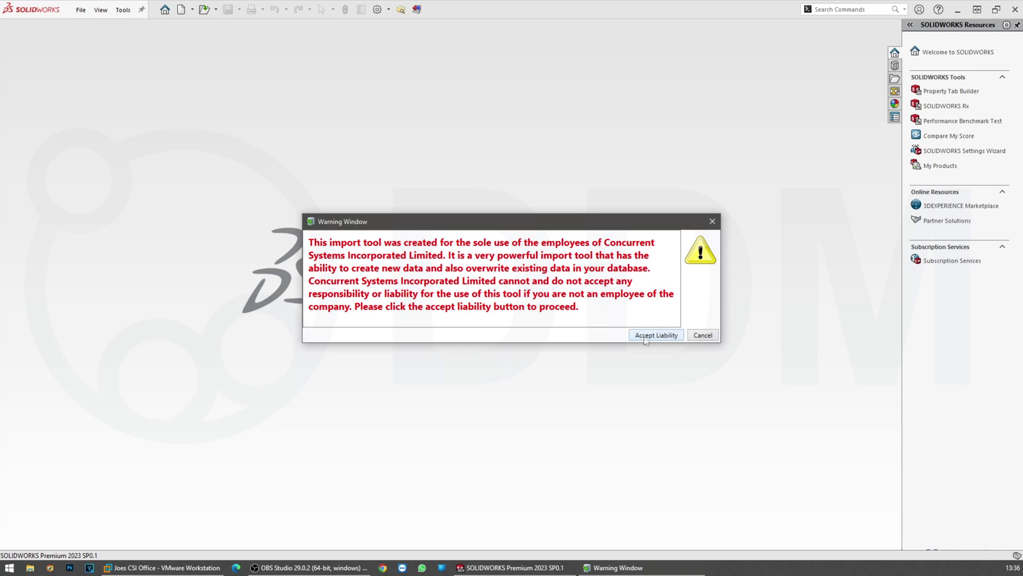
left_click(646, 336)
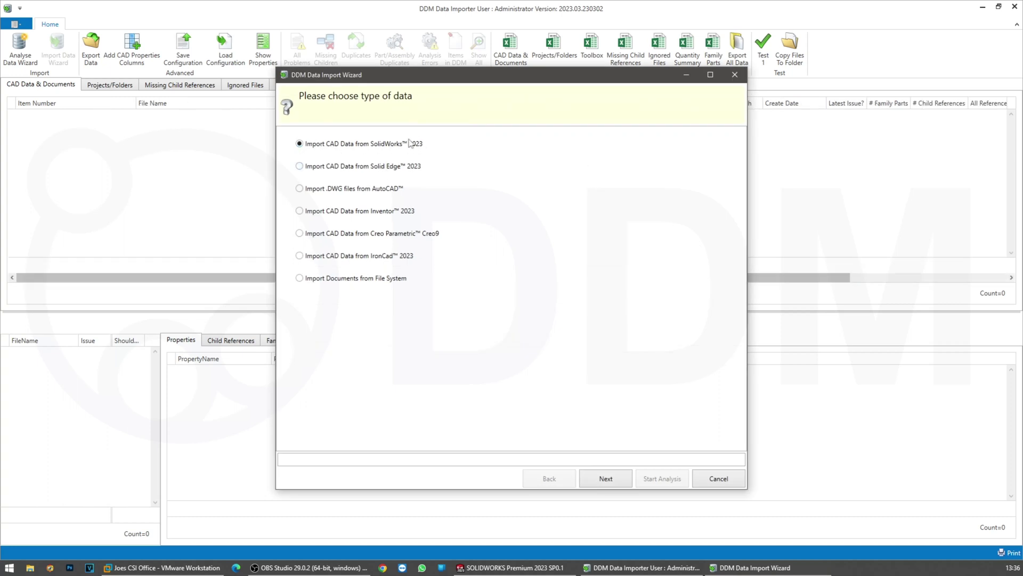
Choose SolidWorks data from the file system with the Woodruff Keys folder as import path
left_click(609, 479)
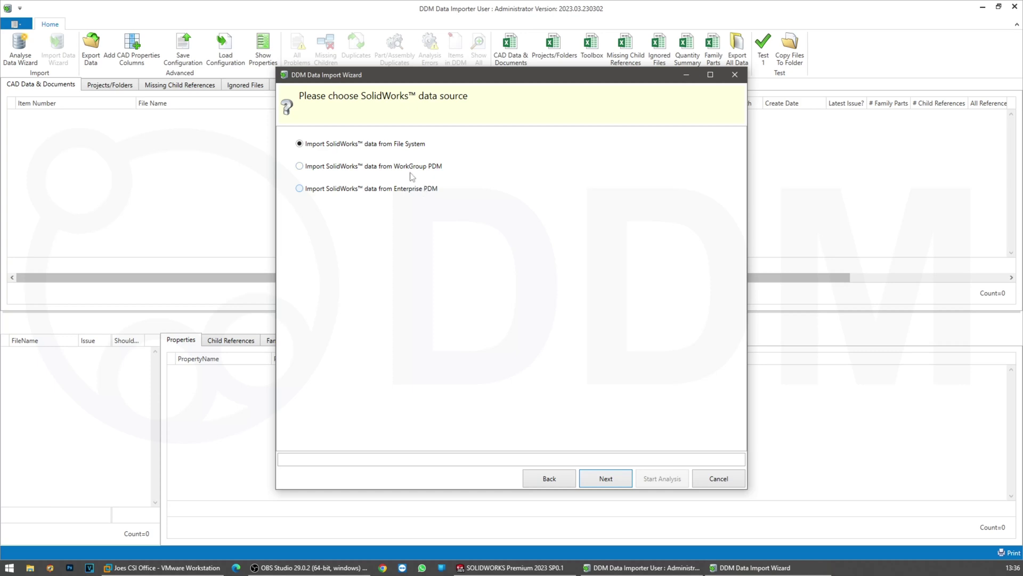
left_click(606, 478)
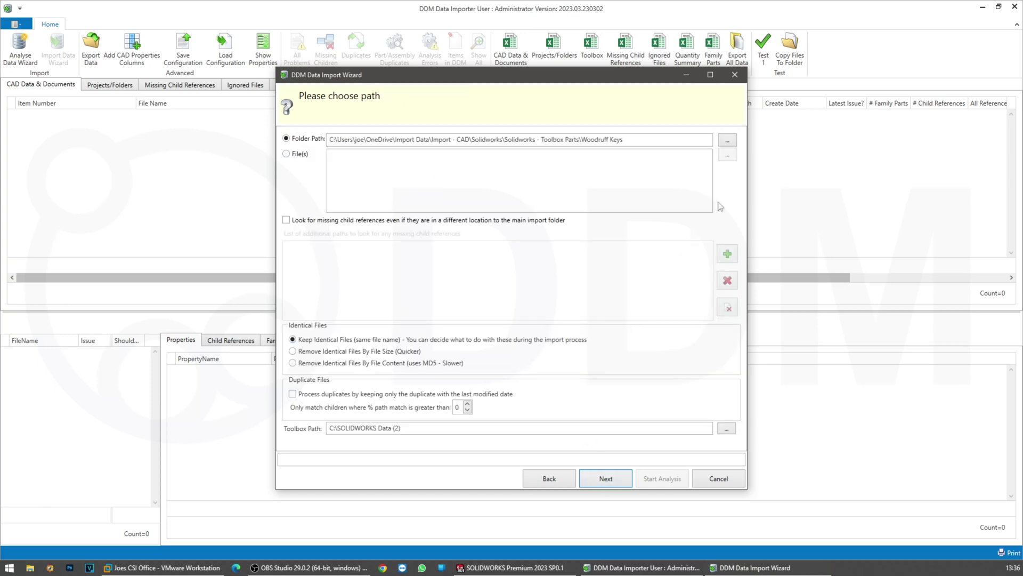
left_click(728, 140)
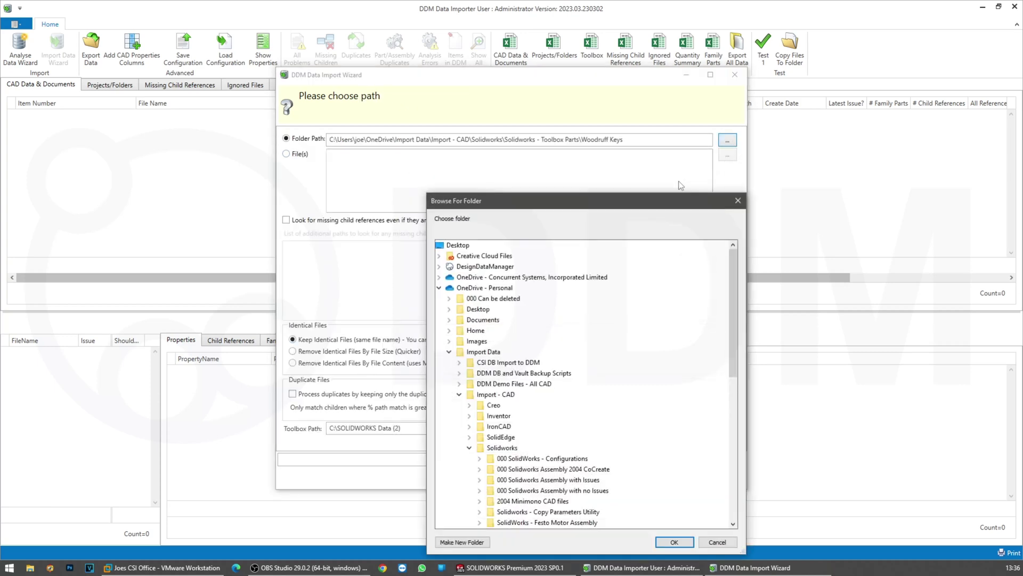
left_click_drag(644, 204, 575, 152)
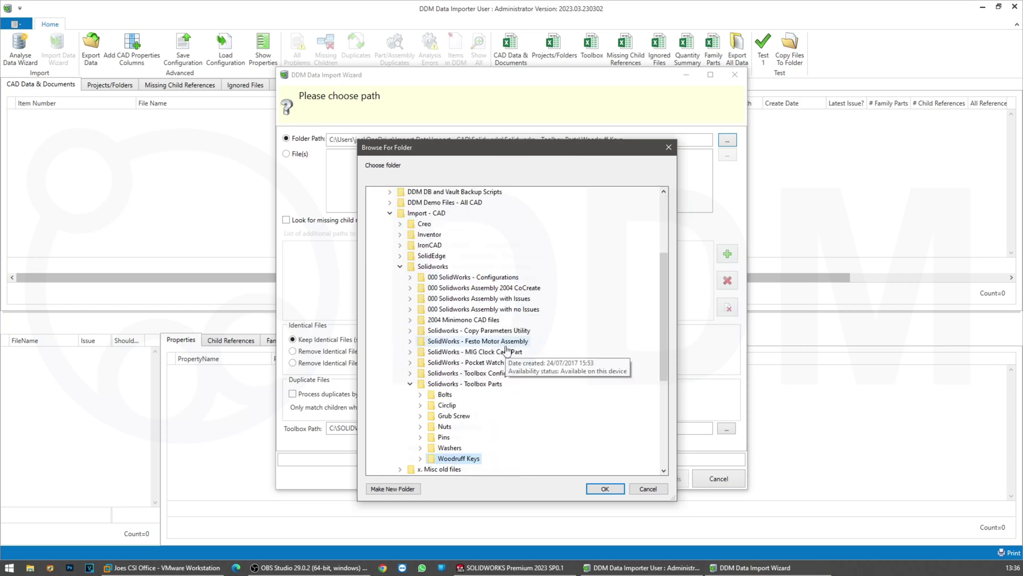
scroll(507, 350, "down", 1)
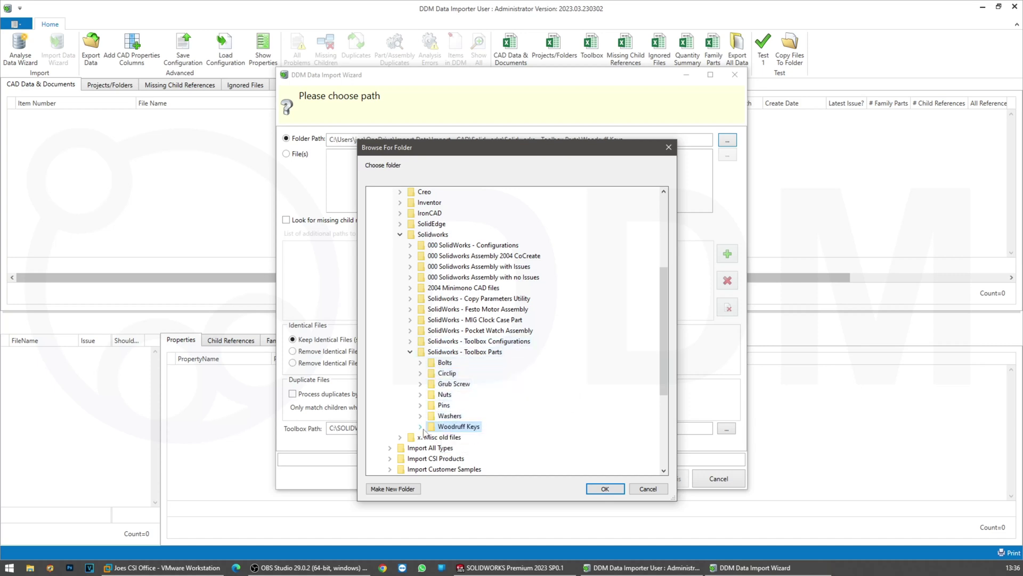
left_click(602, 489)
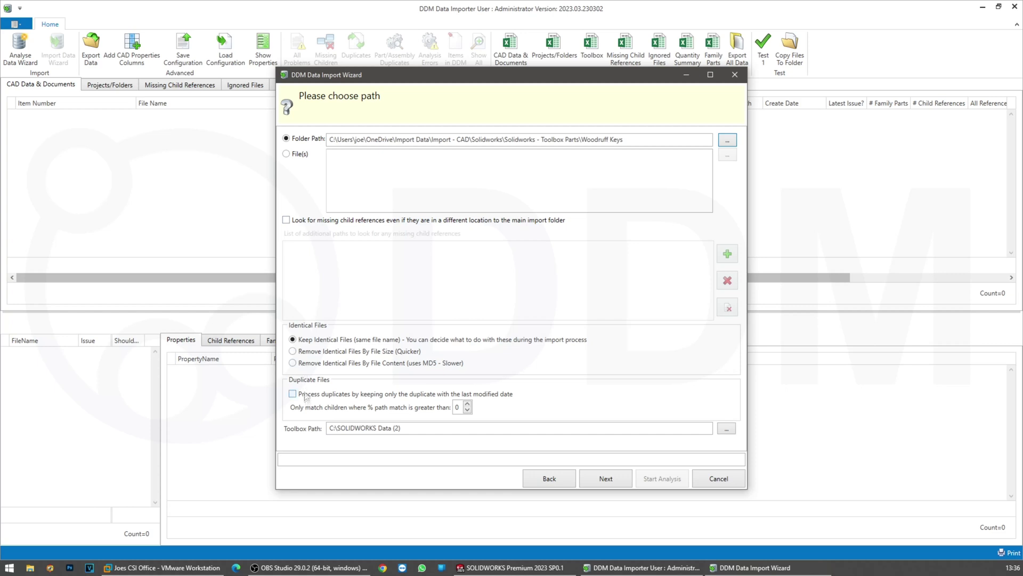
Check the Toolbox Path and pass Item Number Mapping unchecked, keeping file names as item numbers
left_click(416, 427)
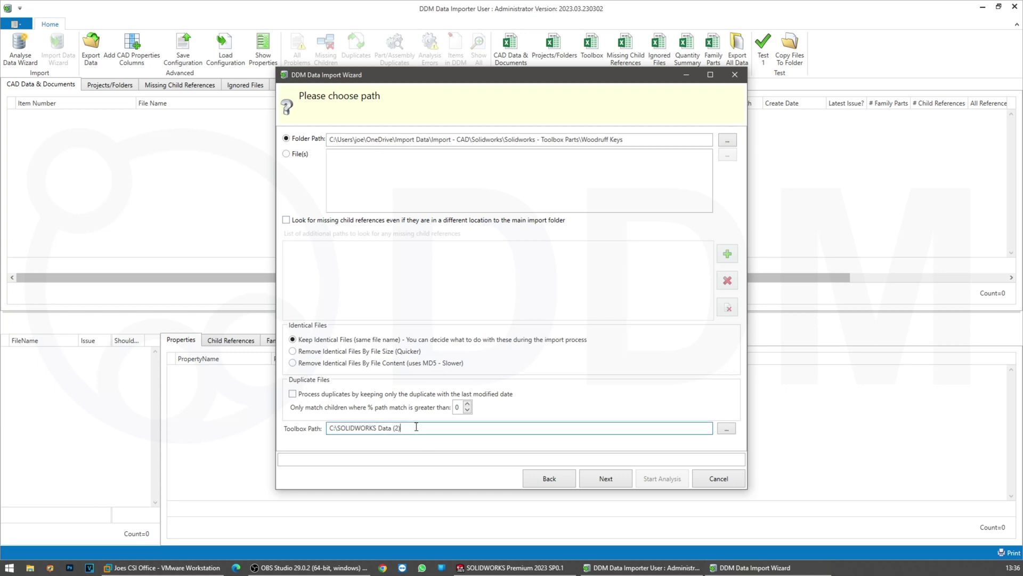
left_click_drag(417, 427, 326, 432)
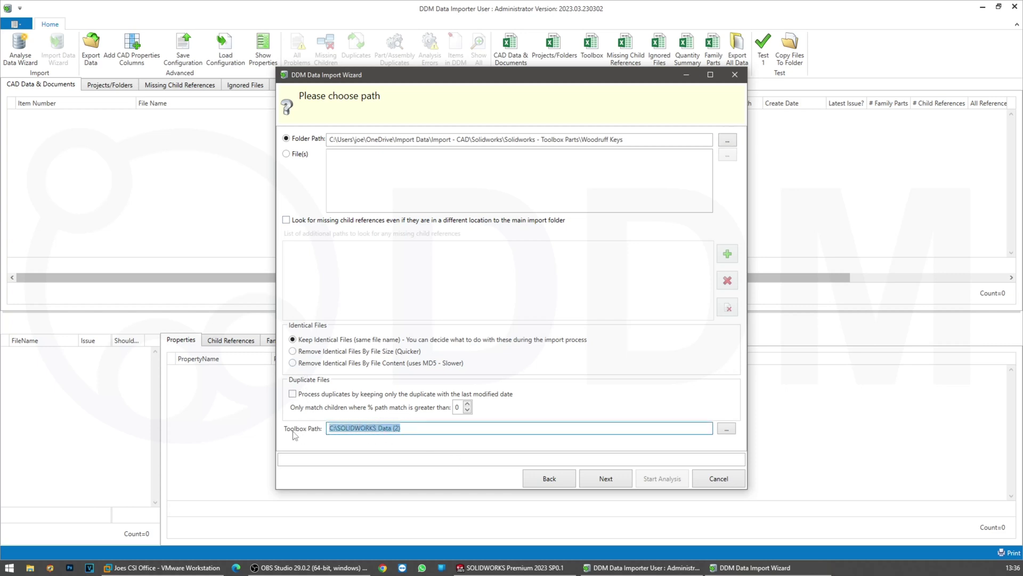
left_click_drag(409, 428, 327, 433)
left_click(611, 480)
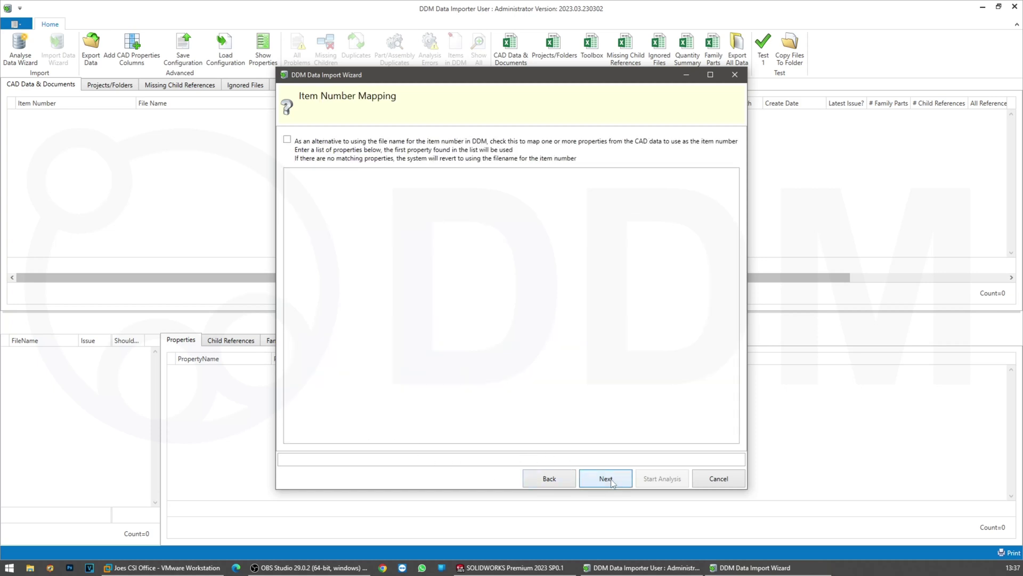
left_click(610, 479)
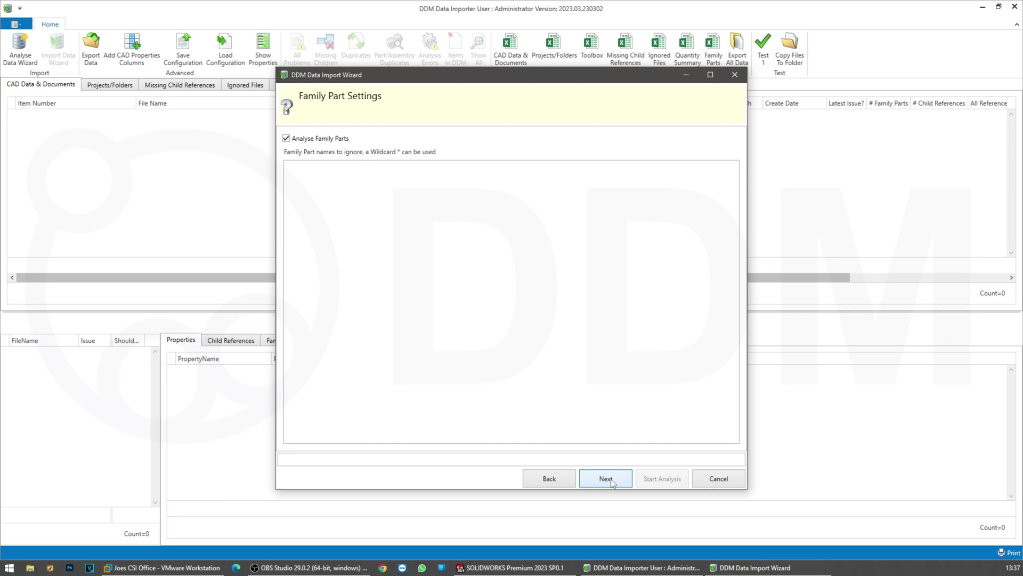
Analyse the Woodruff key folder with Analyse Family Parts off: 16 SolidWorks parts, no problems
left_click(298, 143)
left_click(606, 479)
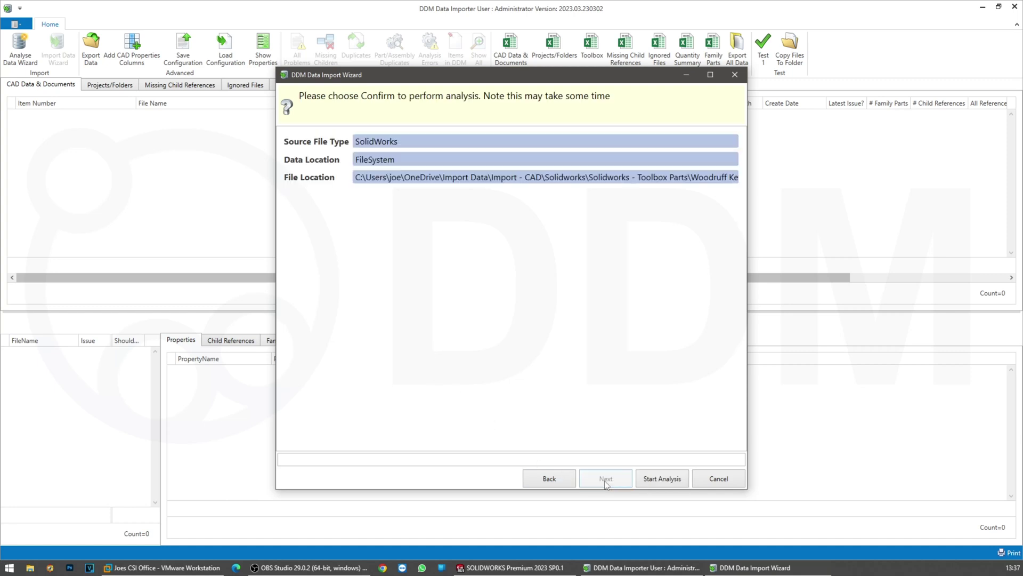
left_click(662, 479)
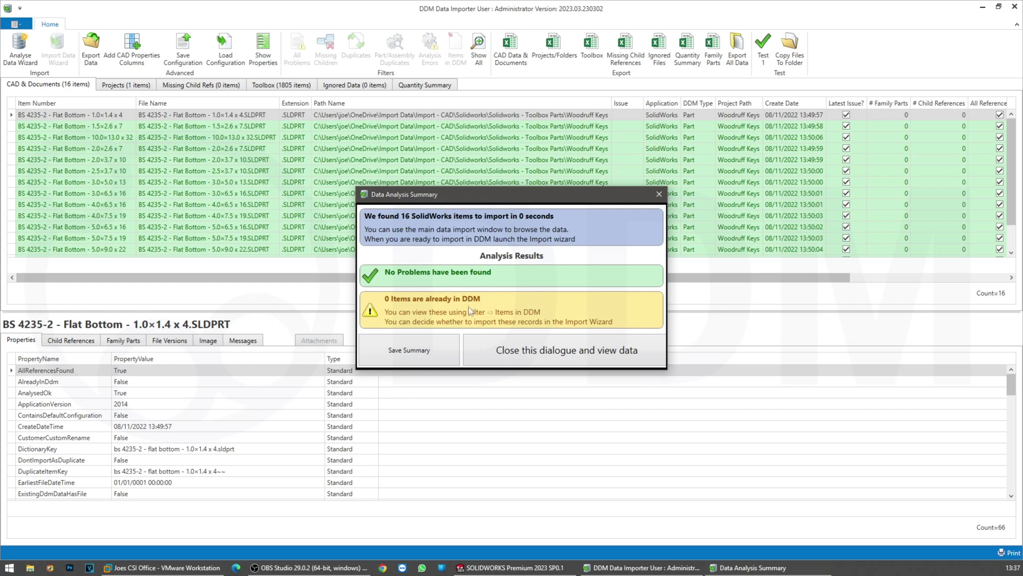
left_click(522, 354)
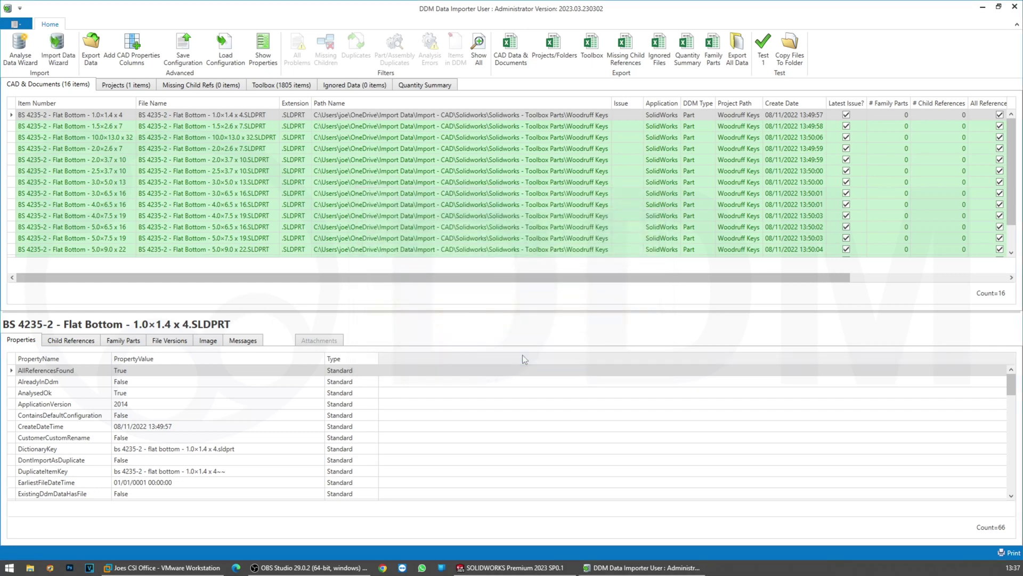
Start importing .SLDPRT files without folder reservation, auto numbering CAD parts as Default Parts and Assemblies
left_click(58, 51)
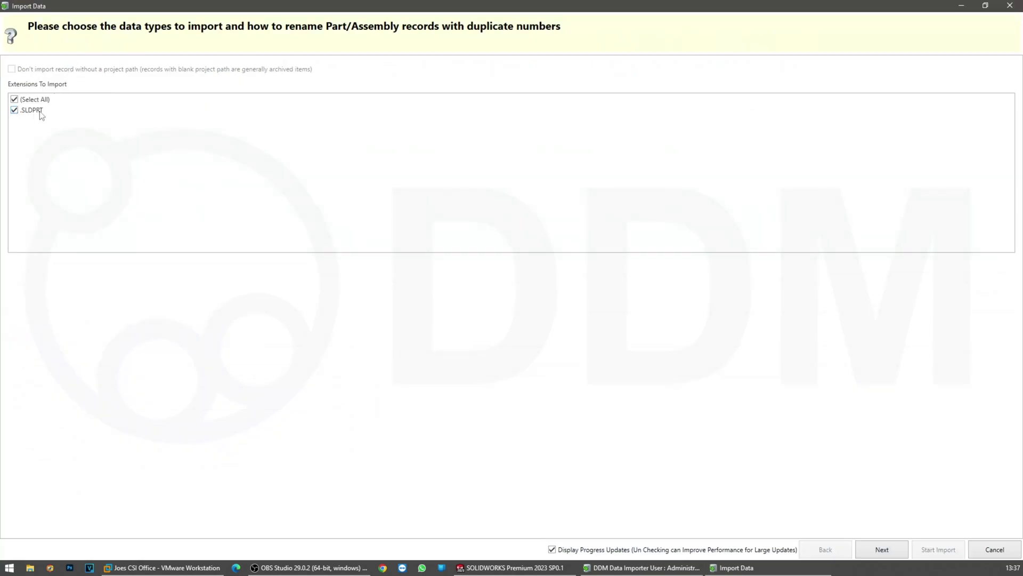
left_click(882, 552)
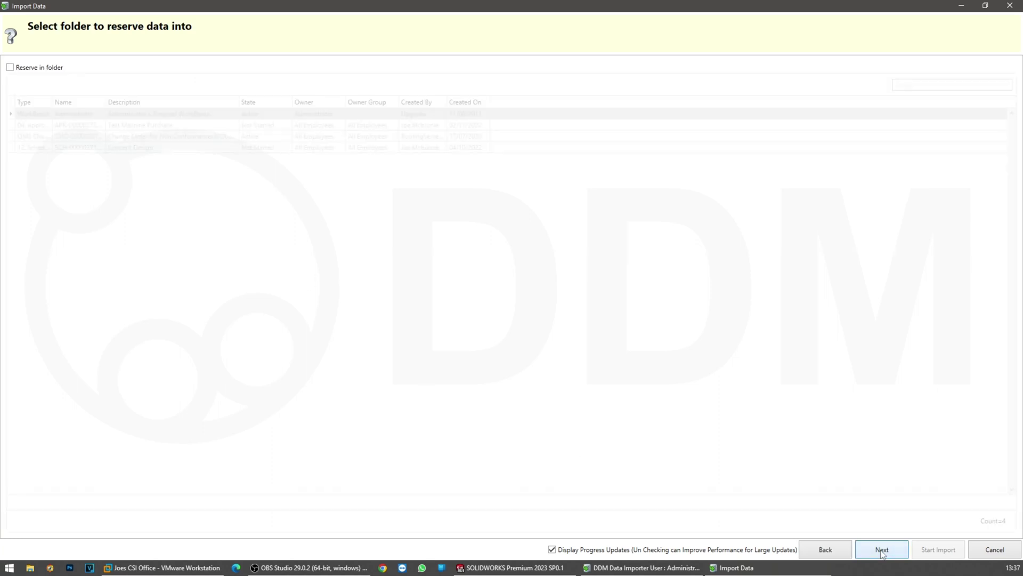
left_click(882, 552)
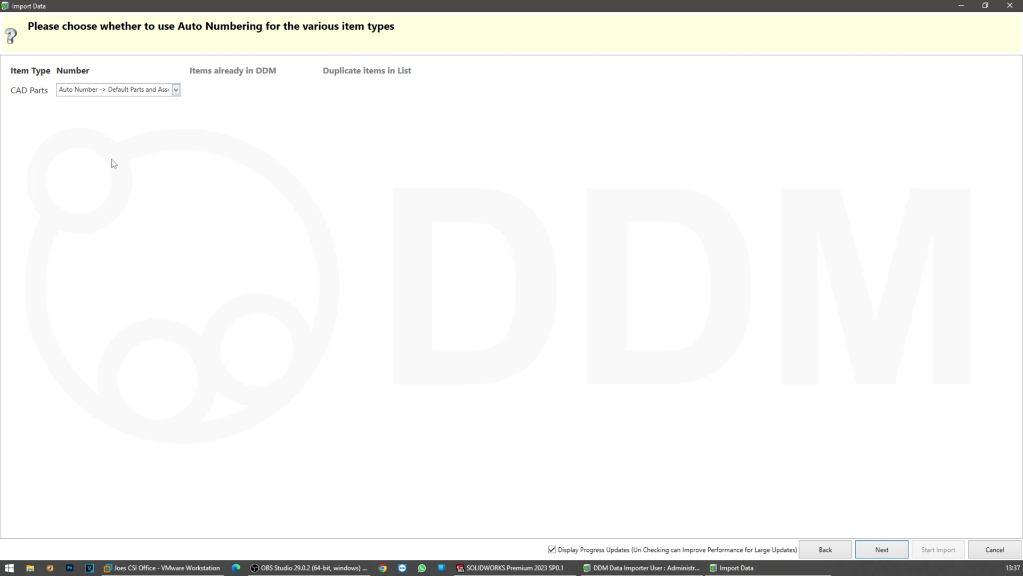
left_click(895, 551)
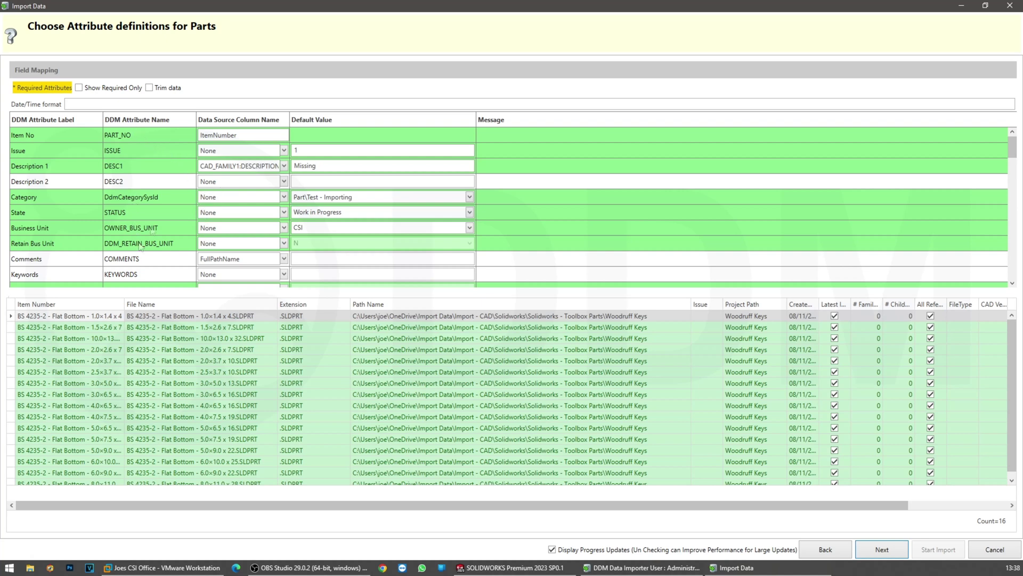
Map Description 1 to the CAD_FAMILY1:DESCRIPTION property
left_click(284, 166)
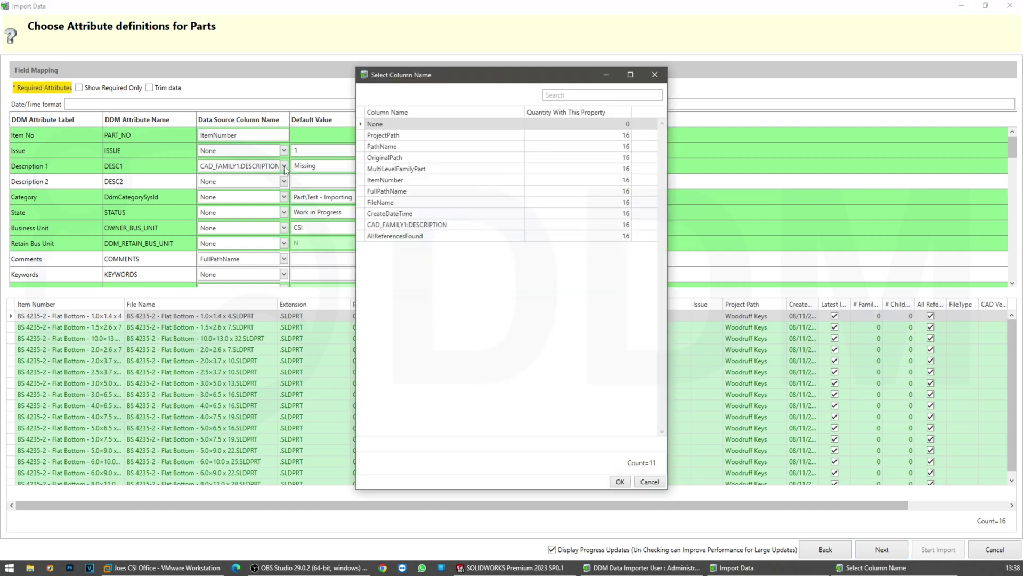
left_click(386, 225)
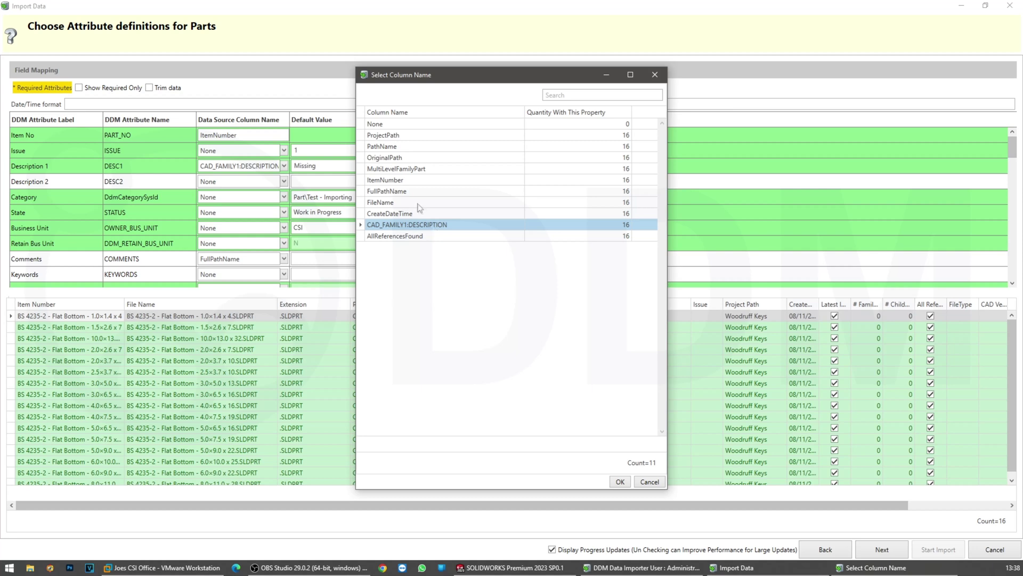
left_click(621, 482)
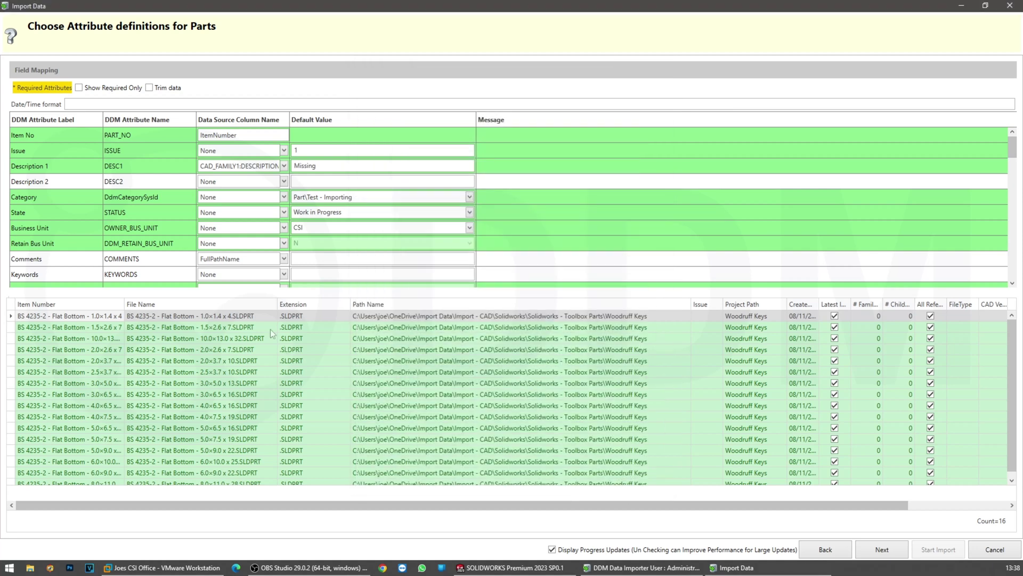
Keep Work in Progress as the state for new parts and reach the import summary
left_click(347, 213)
left_click(347, 213)
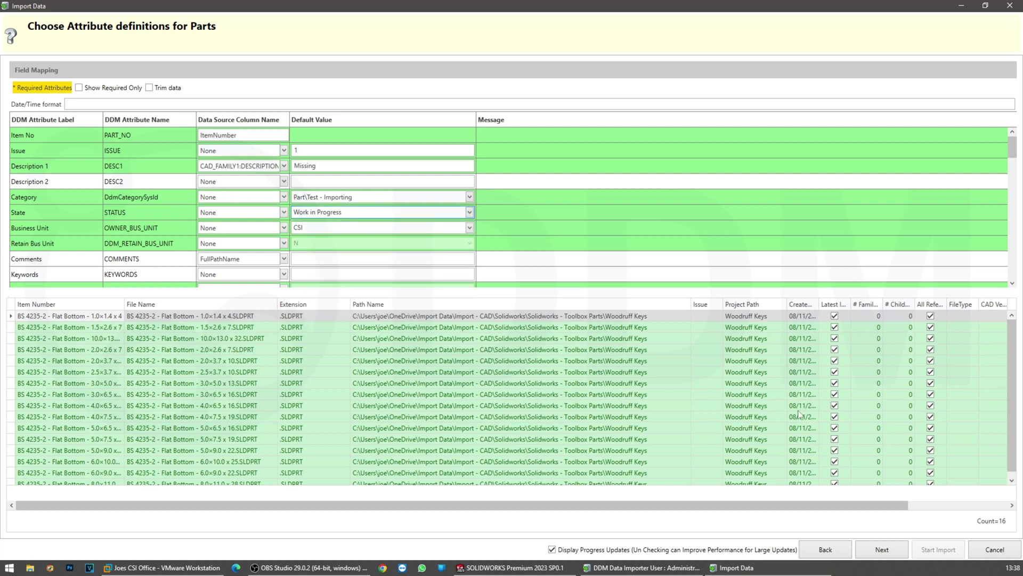
left_click(895, 552)
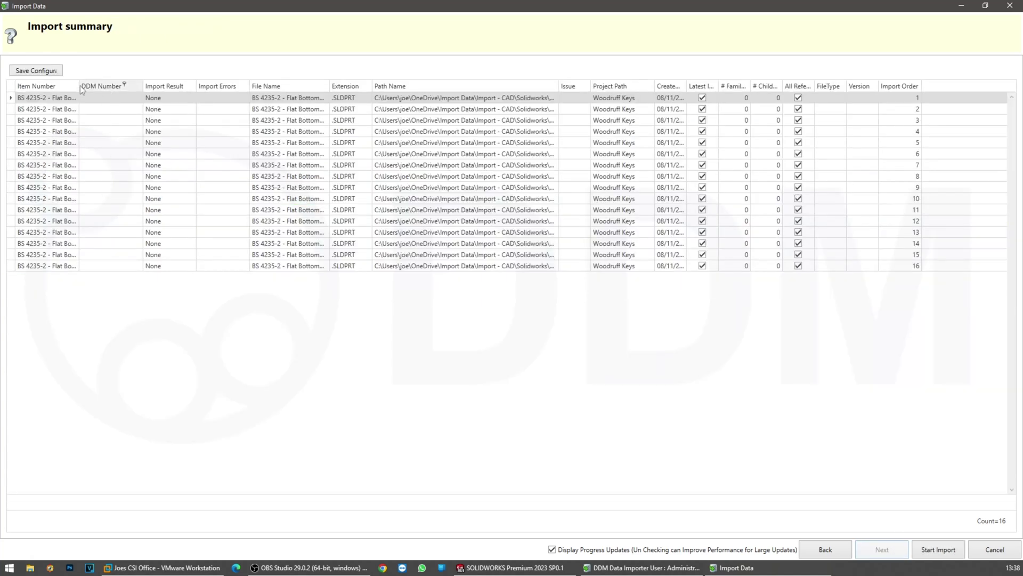
left_click_drag(80, 90, 148, 99)
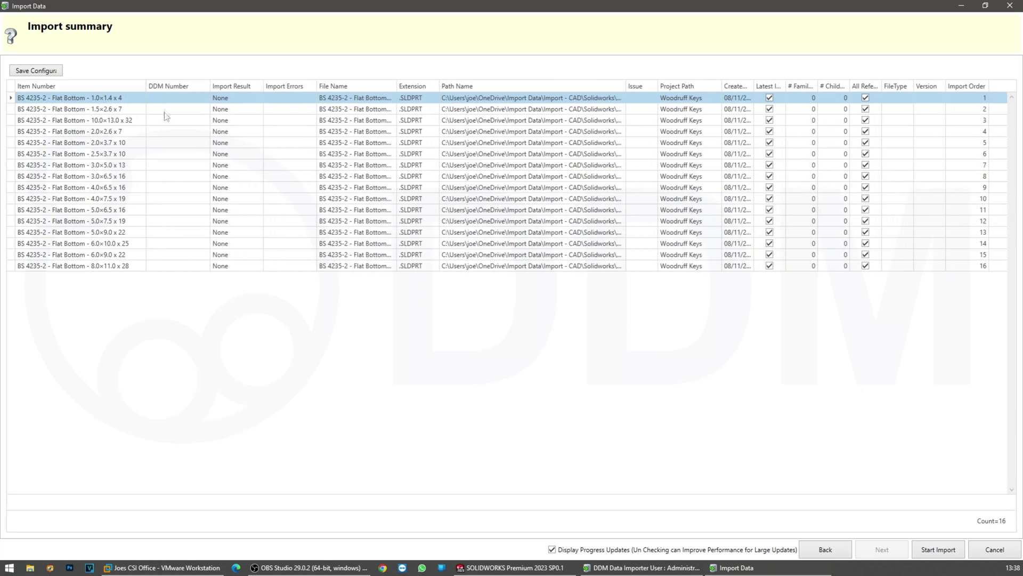
left_click_drag(210, 89, 228, 90)
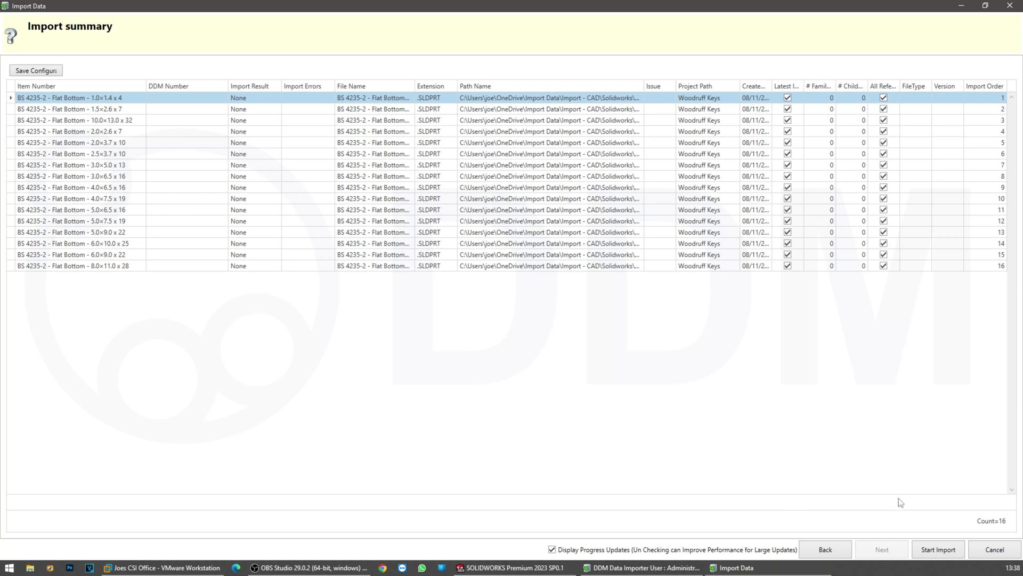
left_click(938, 555)
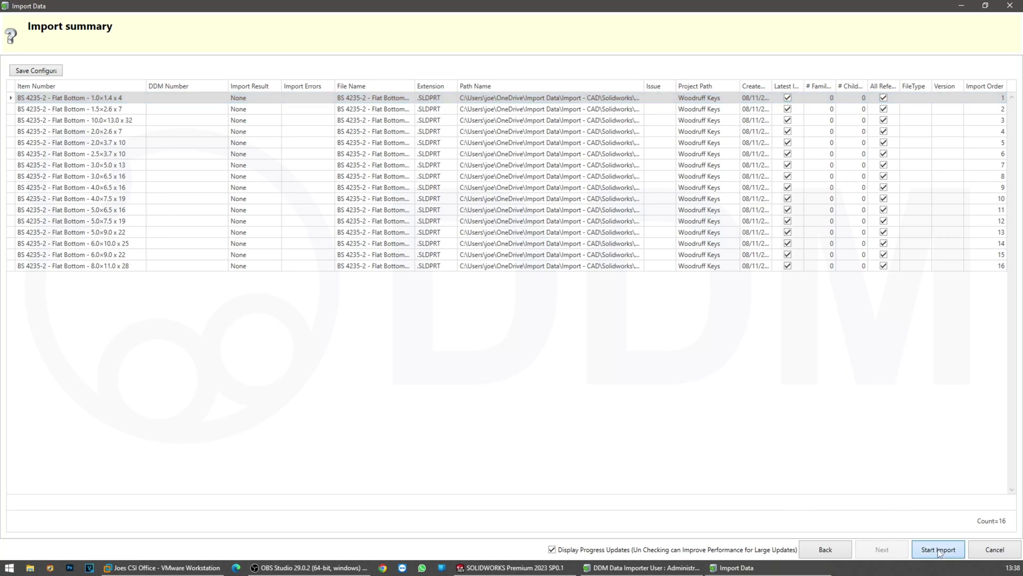
left_click(516, 308)
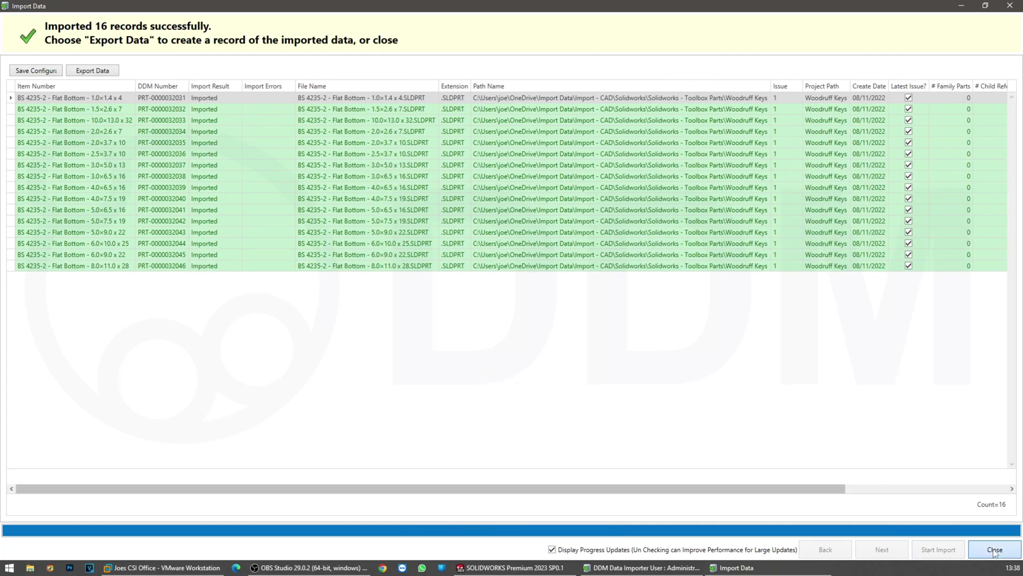
Close the import results and the Data Importer, returning to the DDM vault
left_click(995, 552)
left_click(1016, 10)
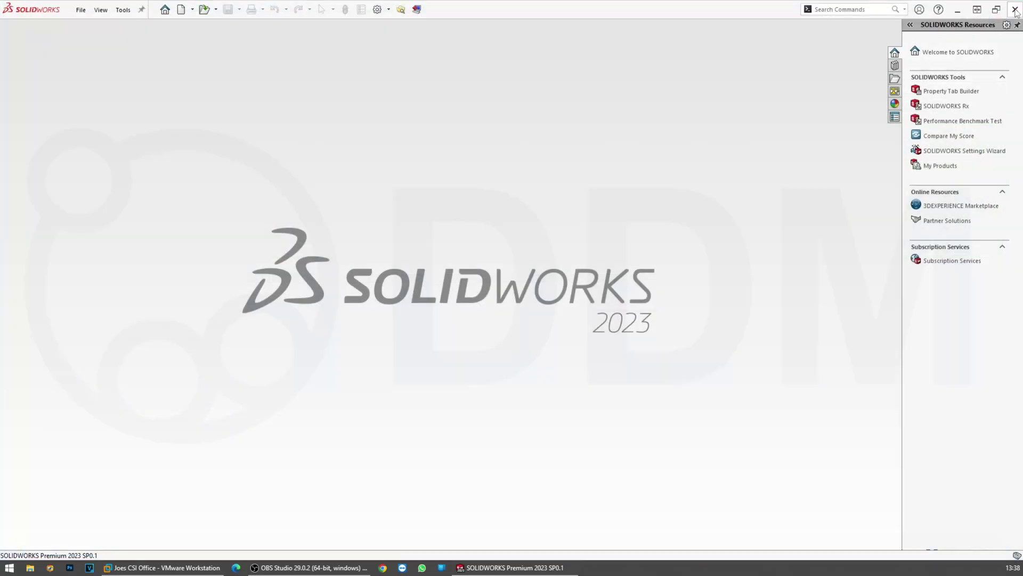
left_click(403, 11)
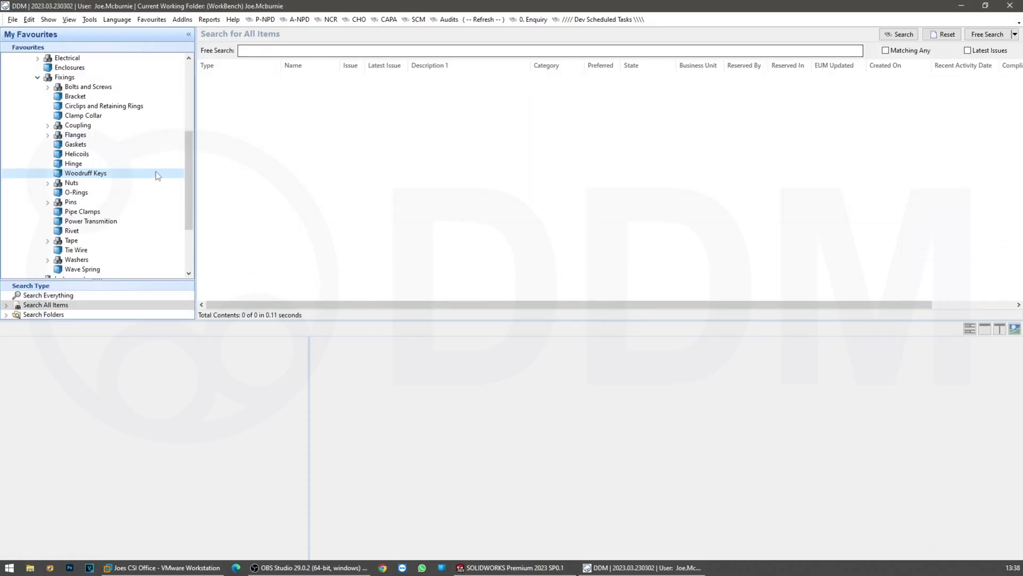
List the 16 Work in Progress Woodruff keys in Test - Importing, then start a new SolidWorks document
scroll(155, 173, "down", 3)
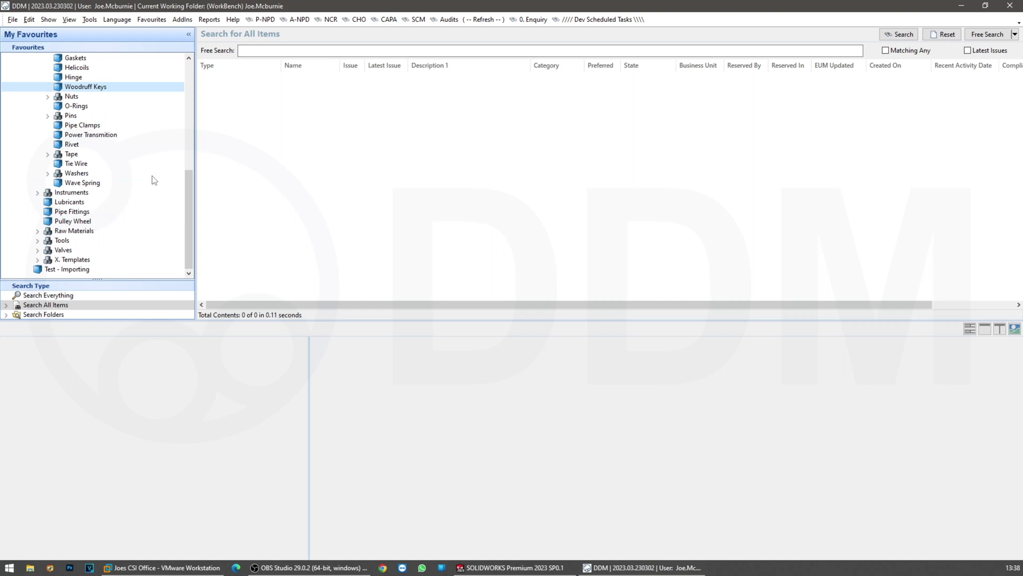
left_click(54, 271)
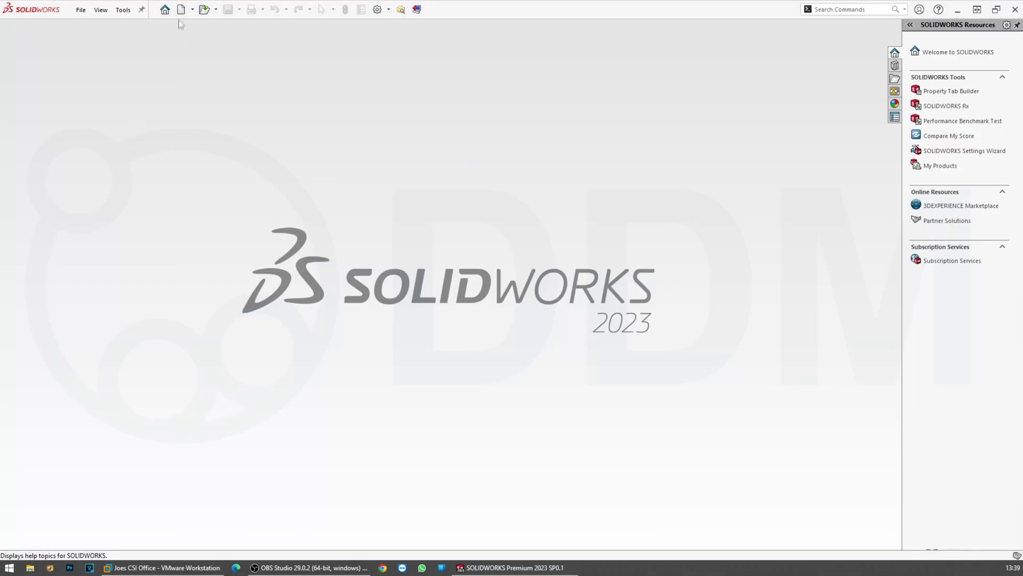
left_click(182, 10)
double_click(200, 136)
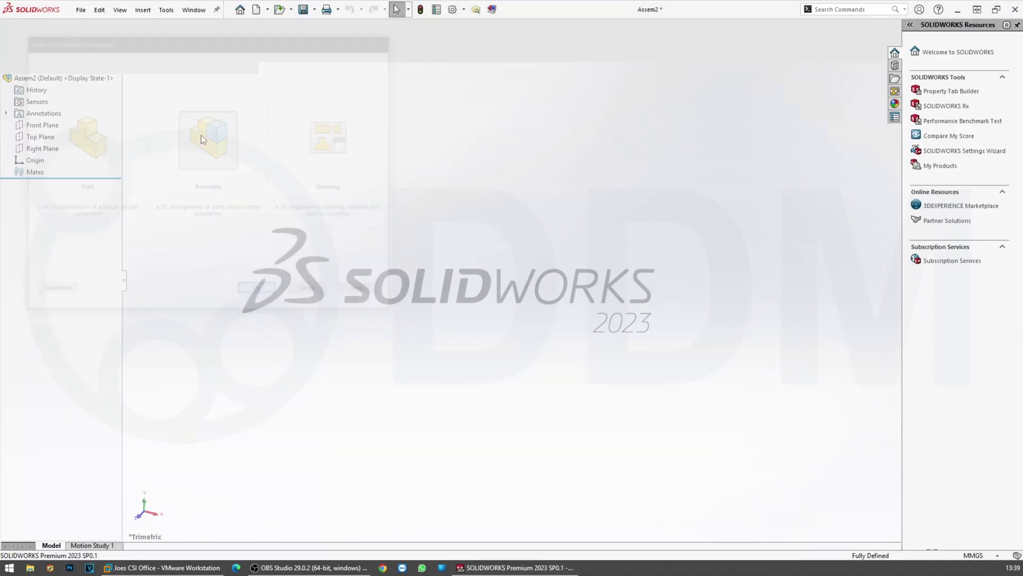
left_click_drag(126, 303, 231, 305)
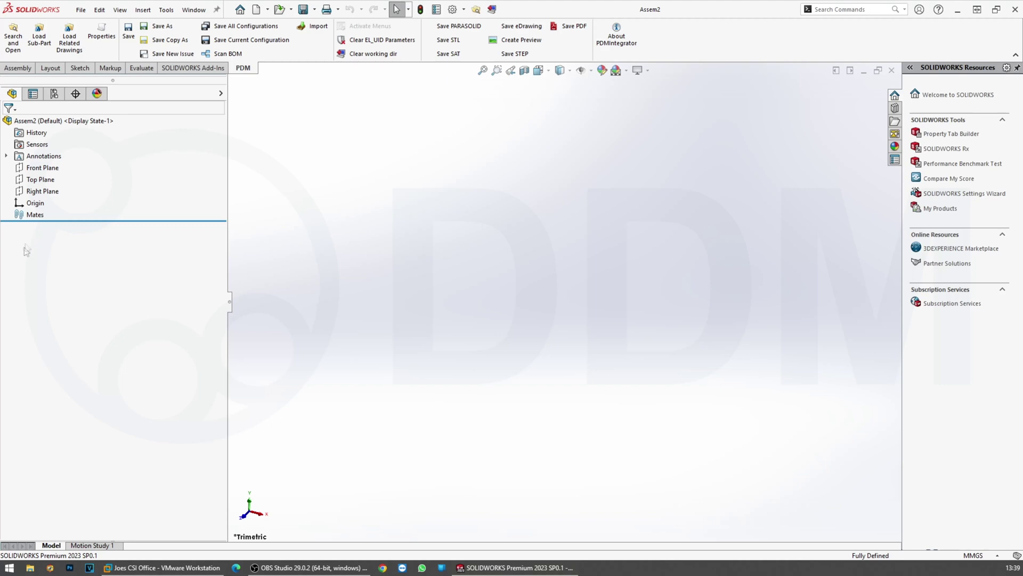
left_click(36, 48)
double_click(477, 253)
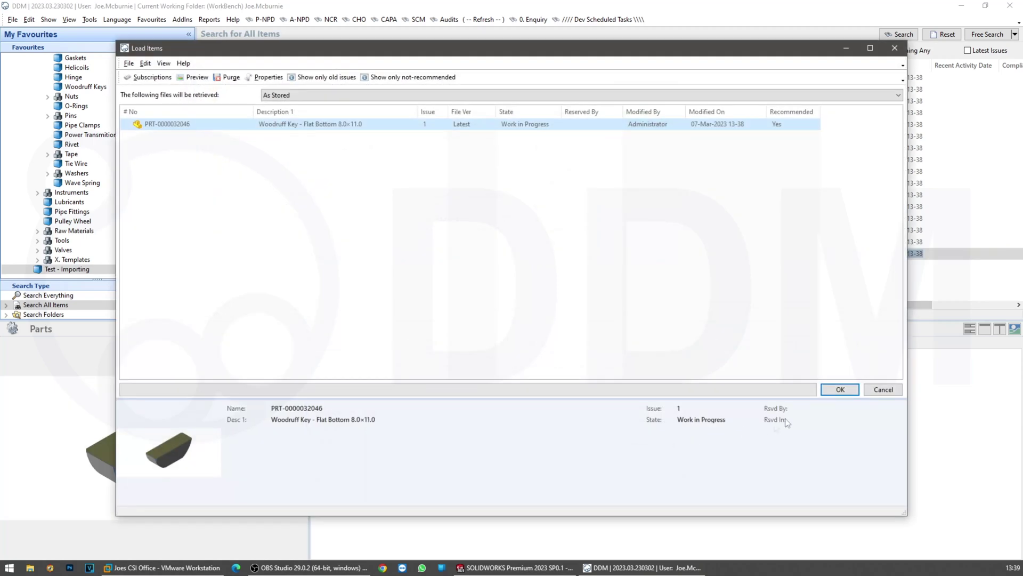
left_click(838, 390)
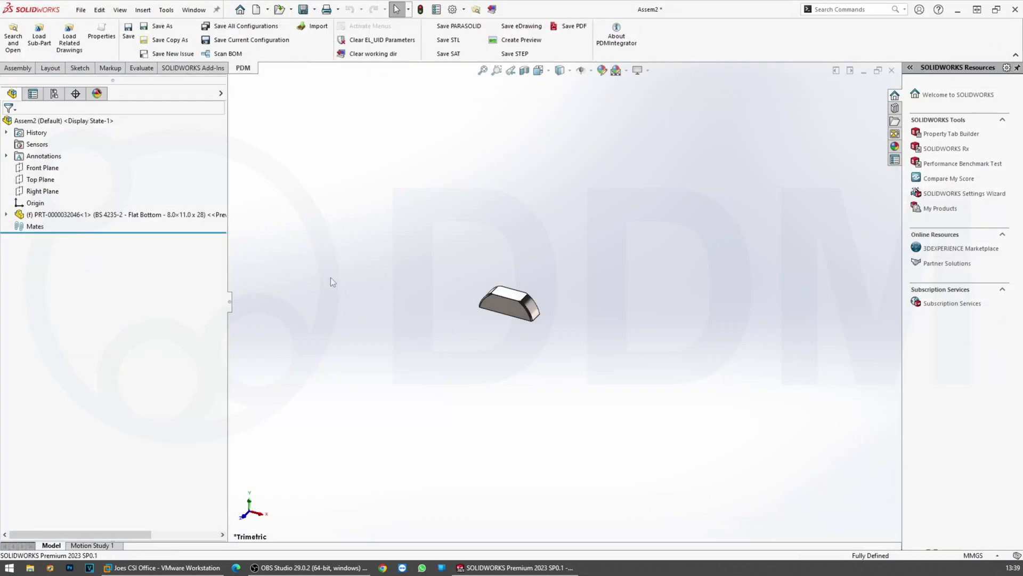
left_click(43, 215)
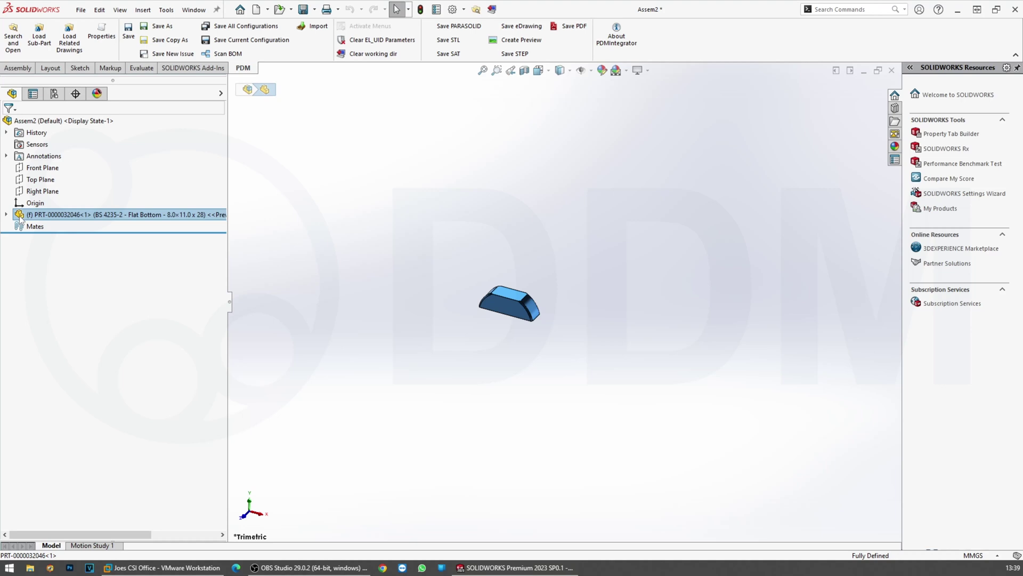
left_click(892, 71)
left_click(521, 299)
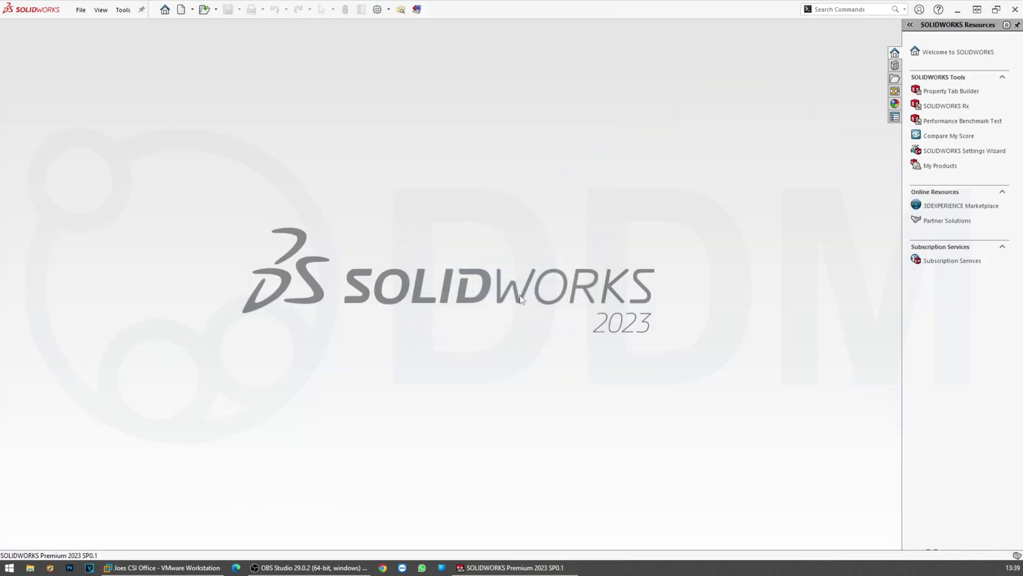